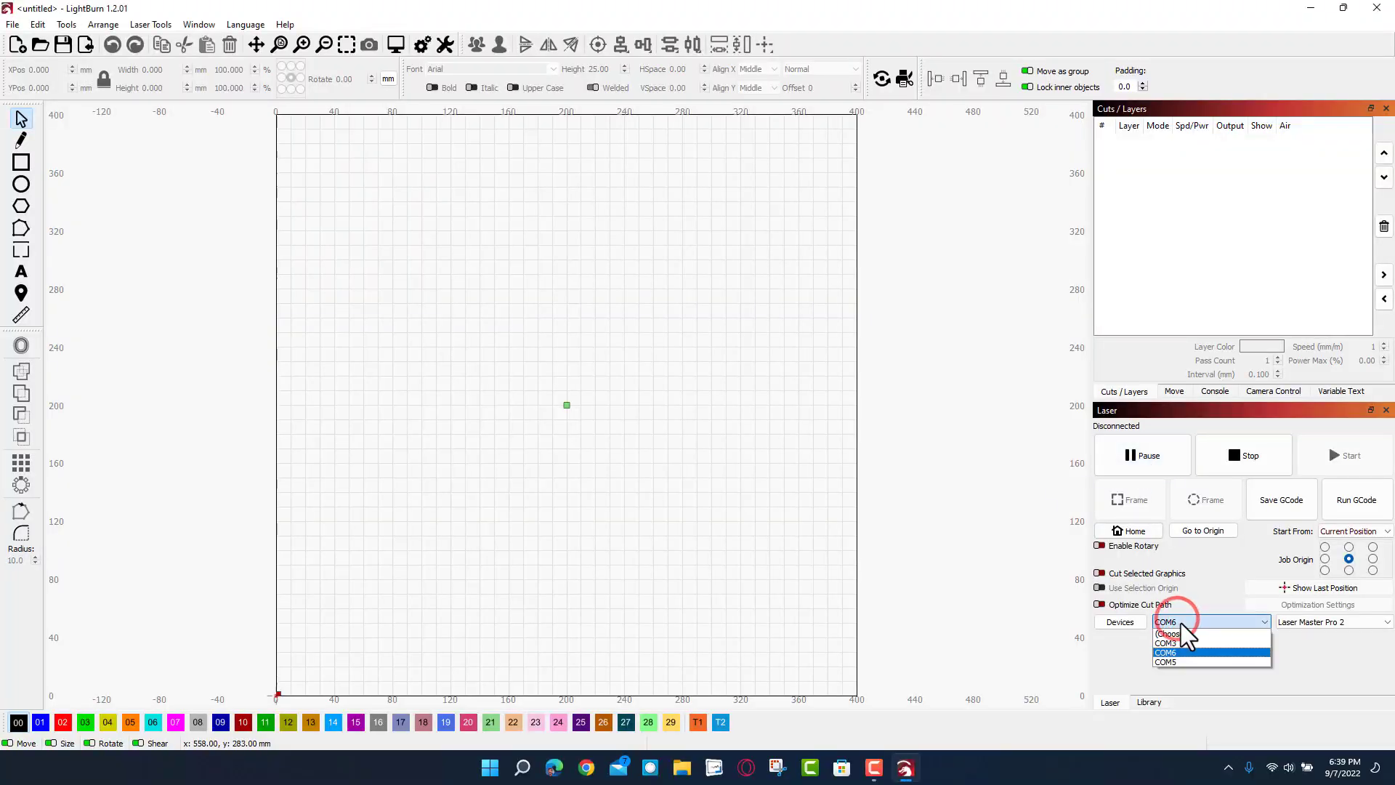
- Switch the laser's connection port from COM6 to COM3 so it reports Ready
click(1183, 652)
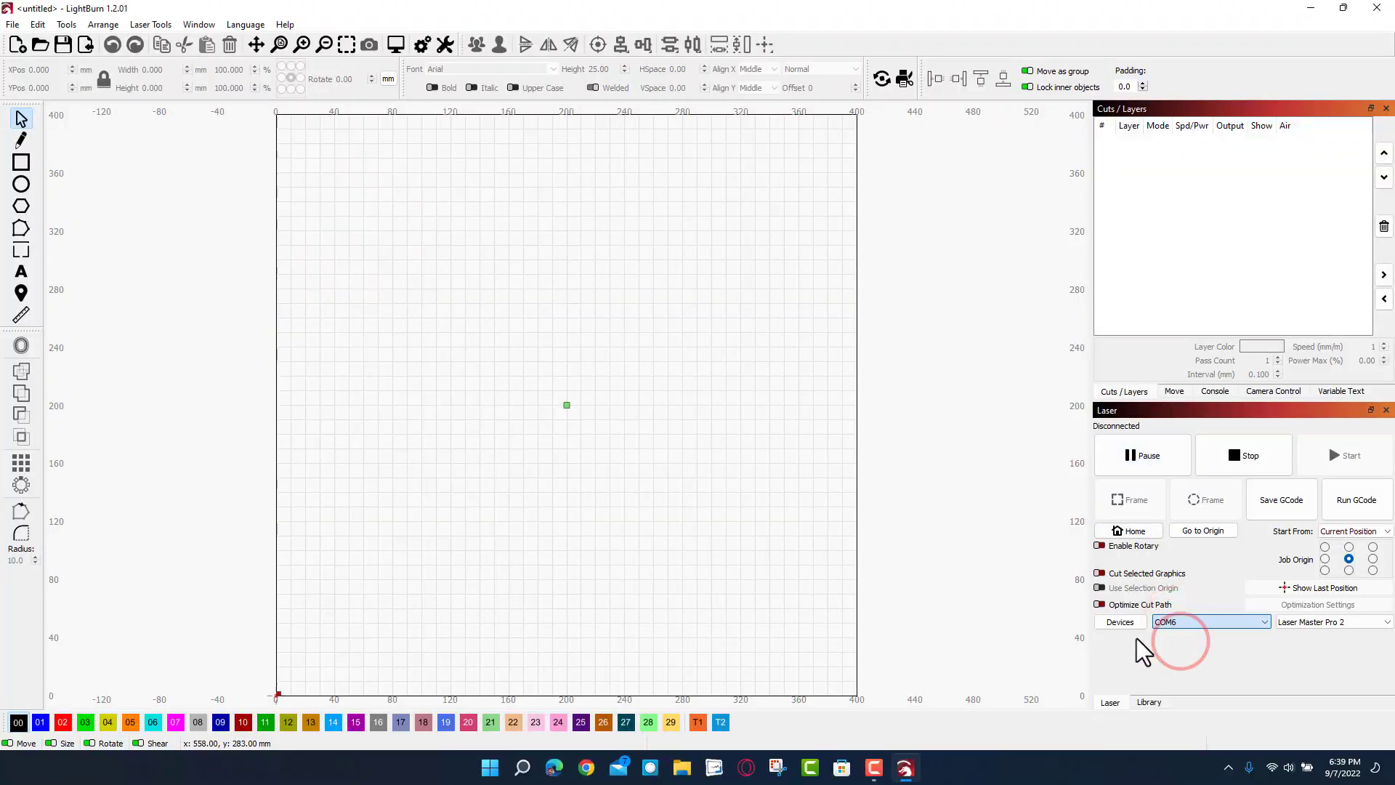
key(Up)
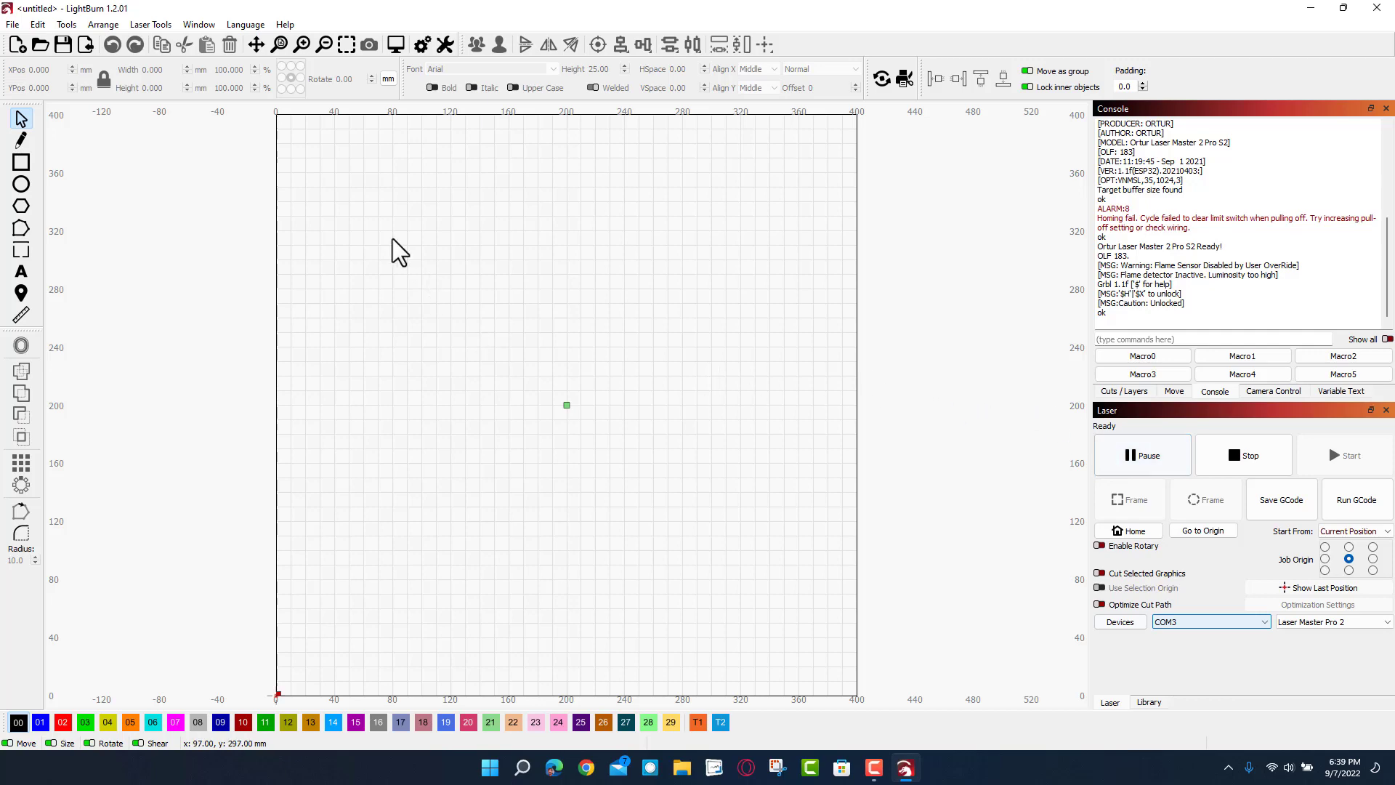
- Back up the controller's machine settings as default.lbset in the Documents folder
click(37, 24)
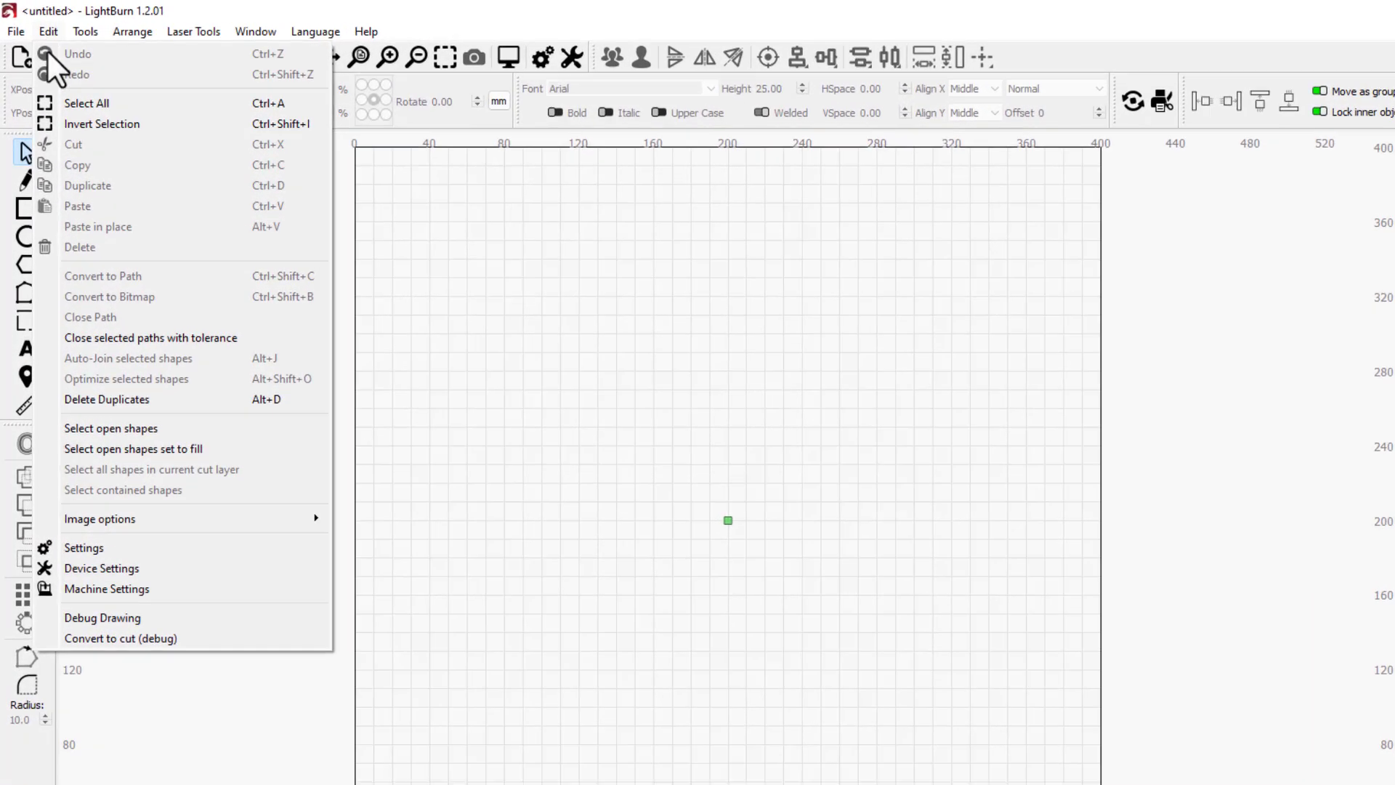
click(154, 664)
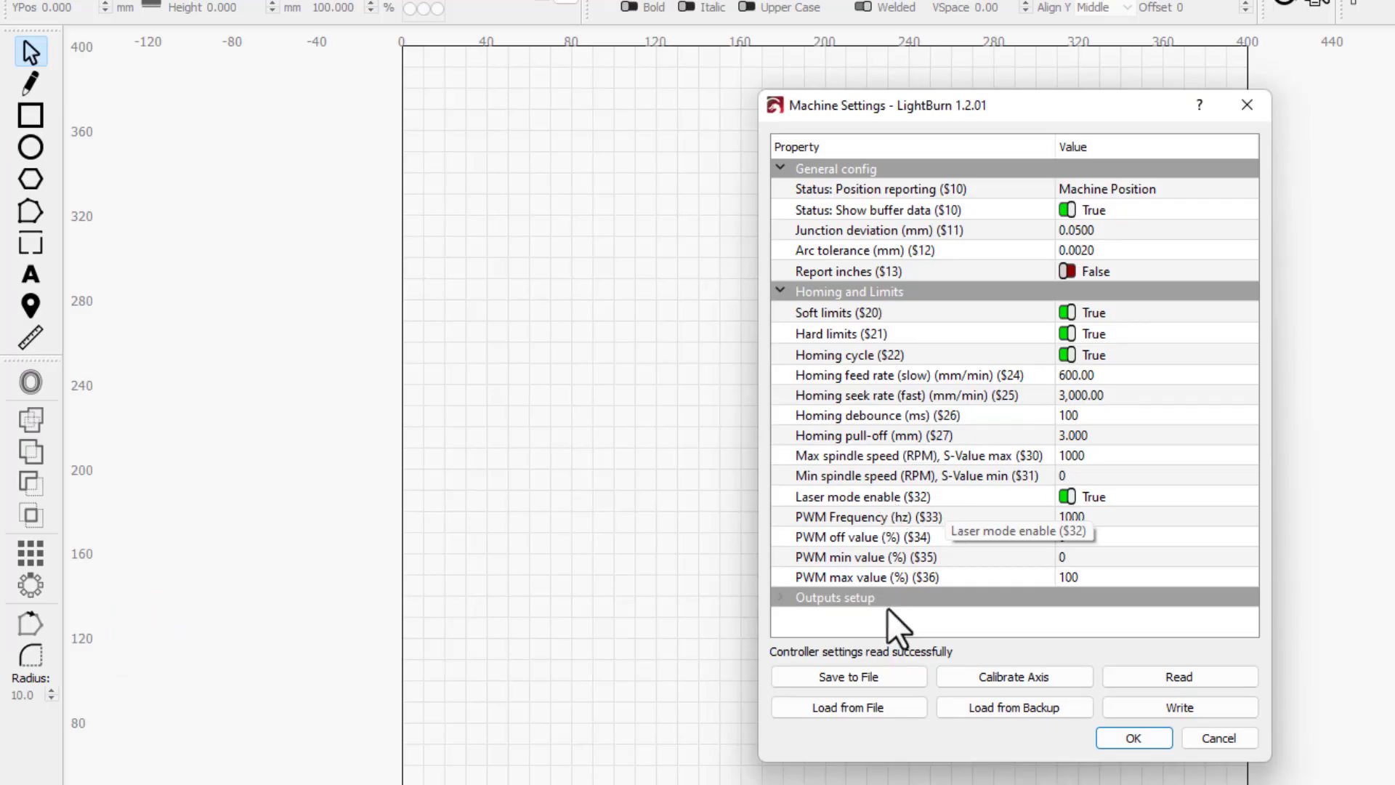
click(865, 678)
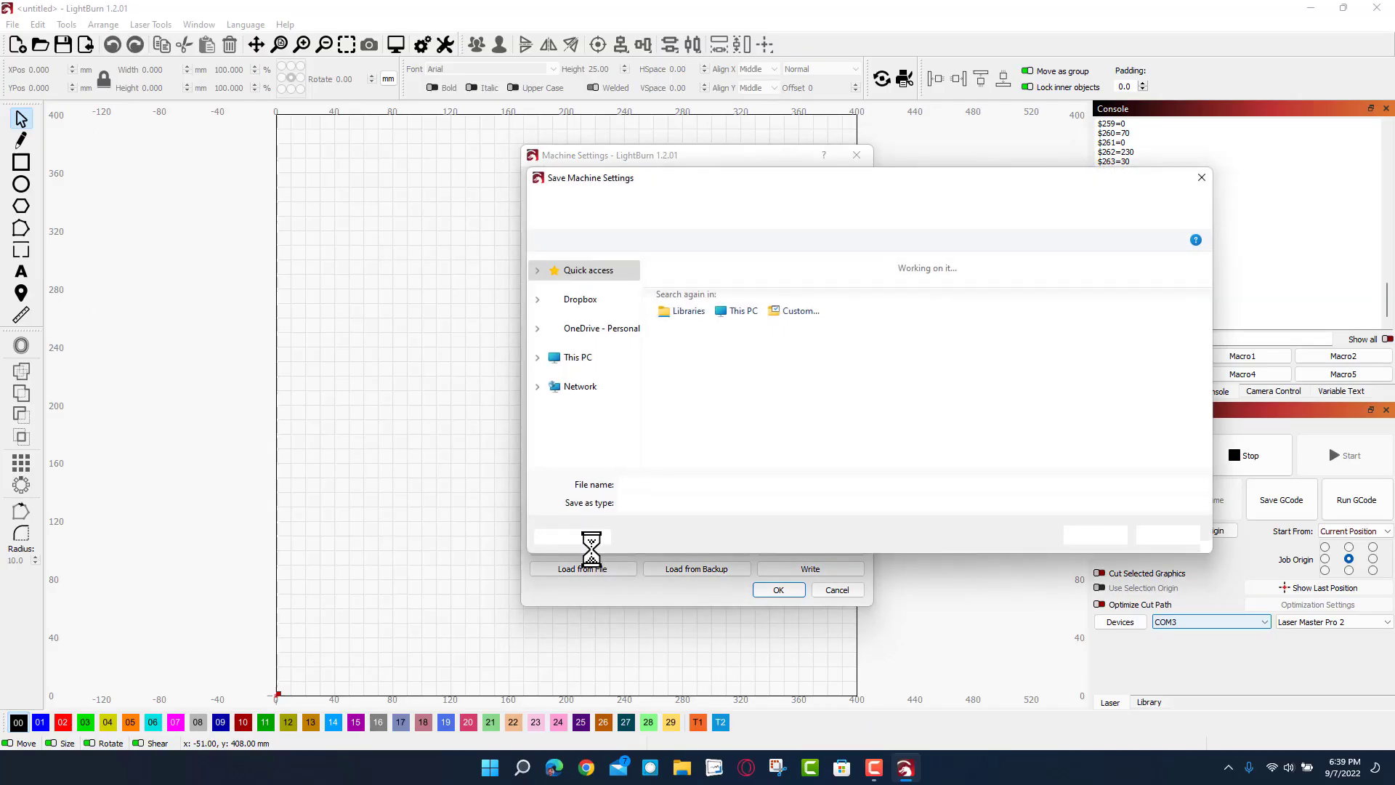
click(641, 485)
text(default)
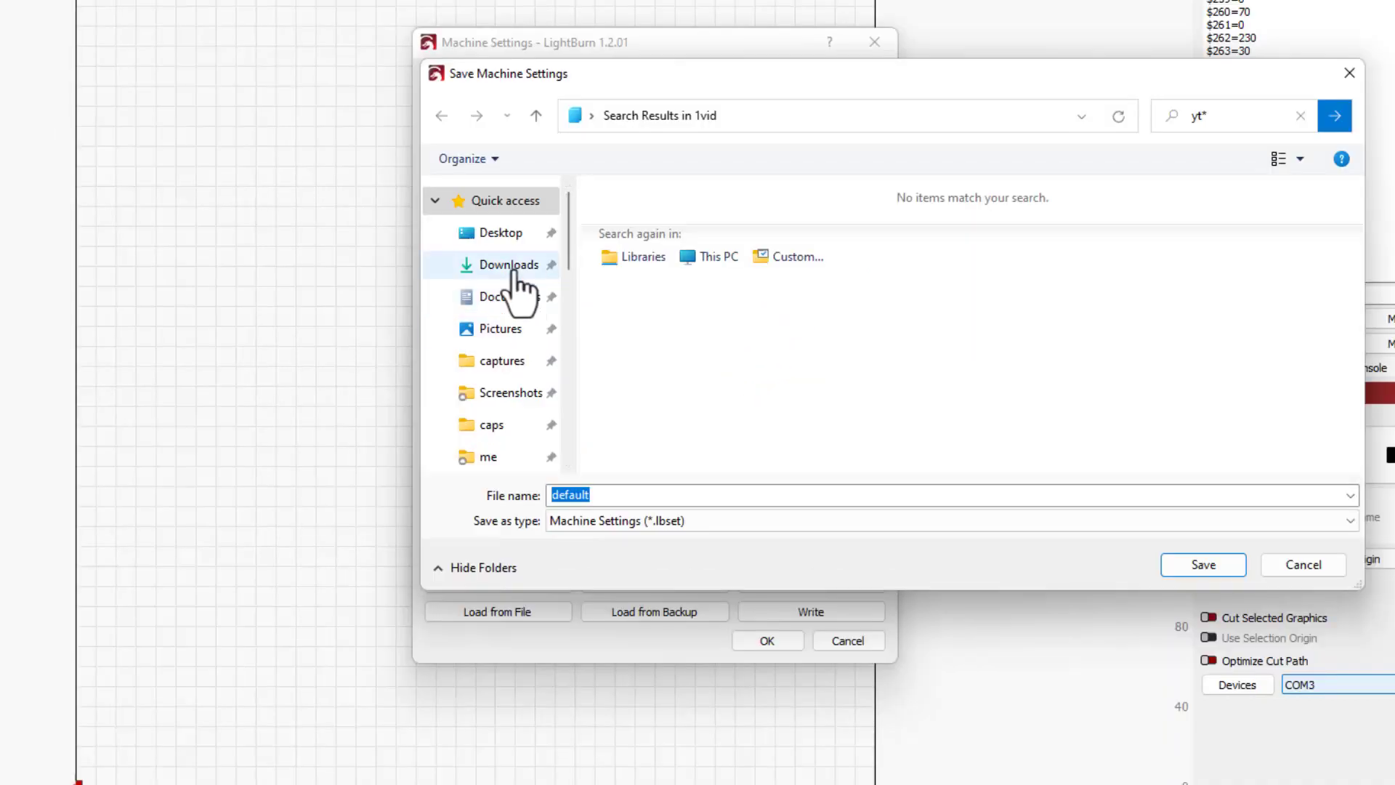
click(512, 268)
click(512, 296)
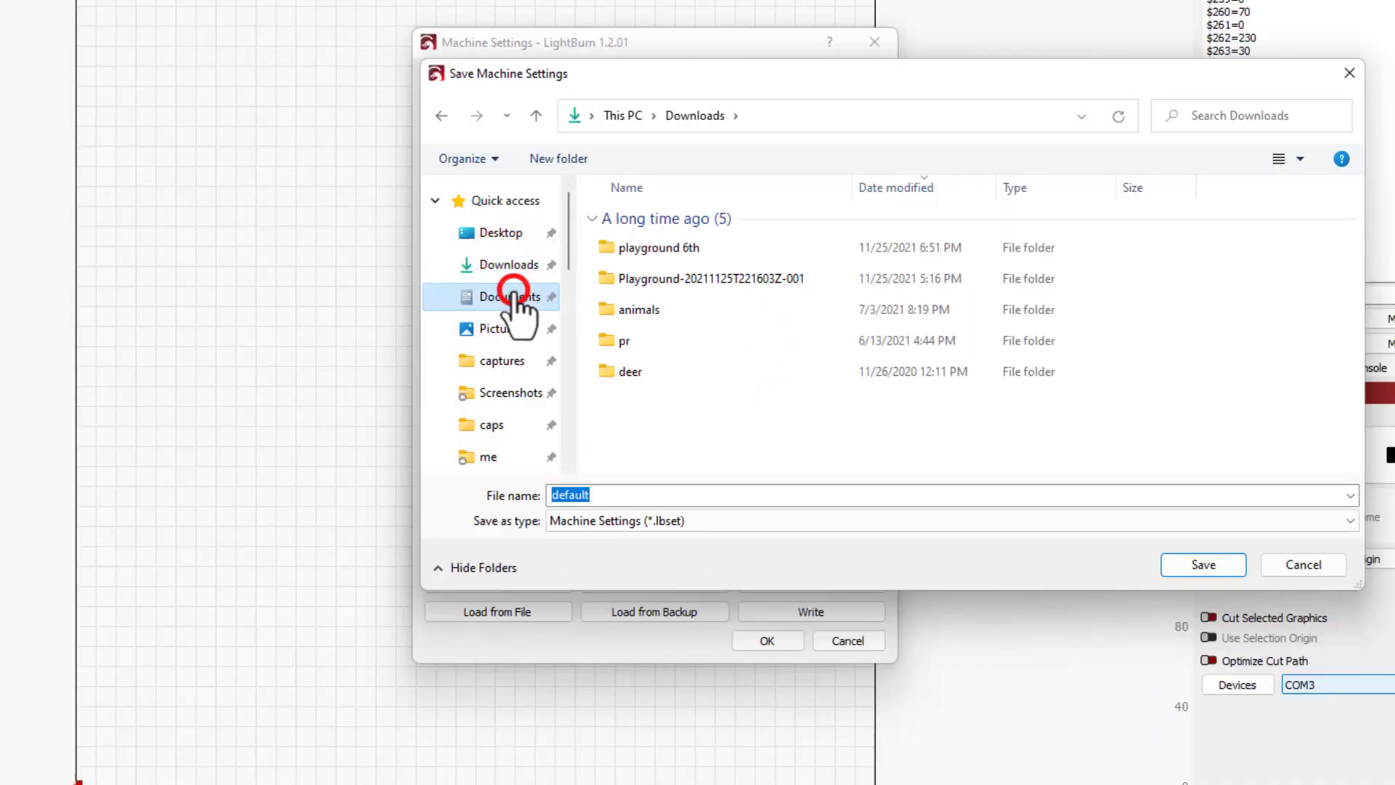
click(609, 489)
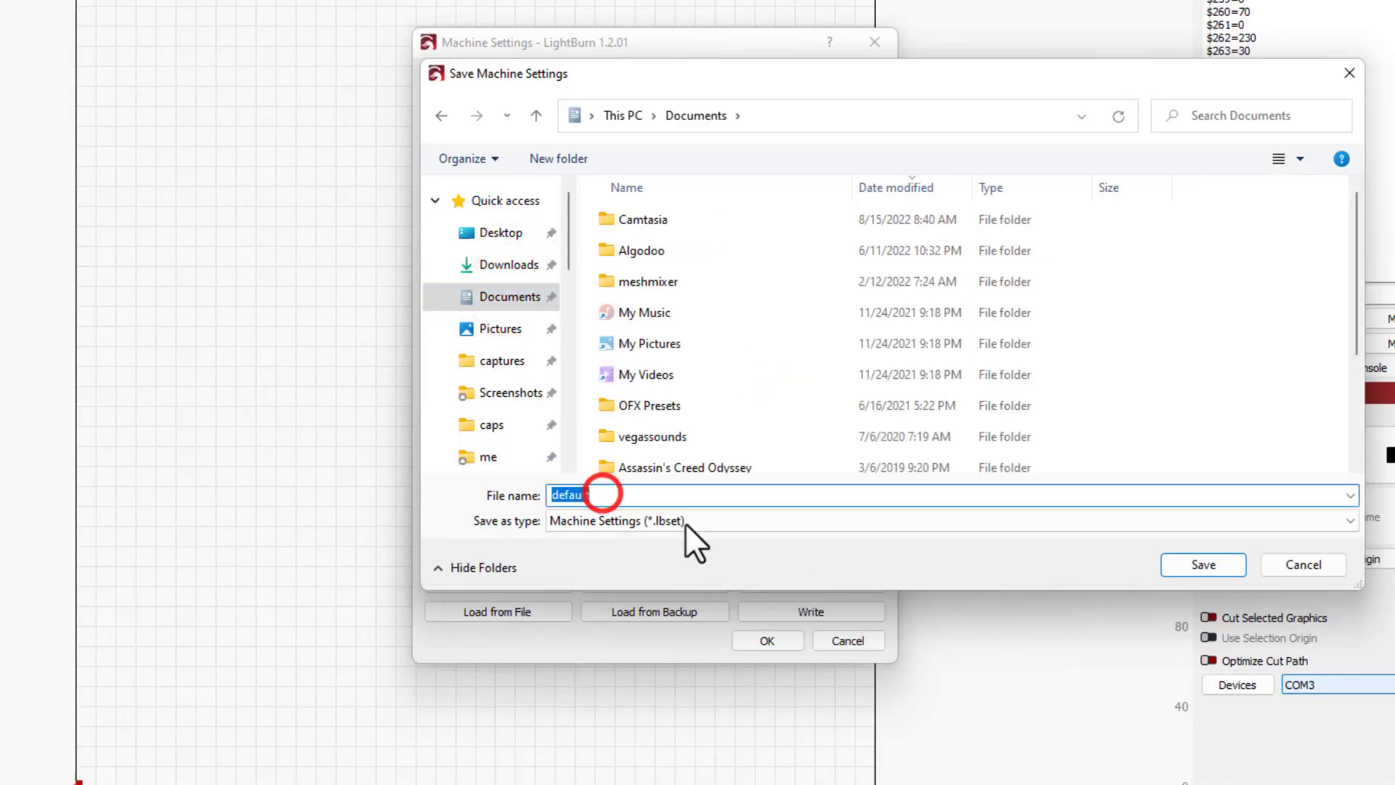
click(1207, 576)
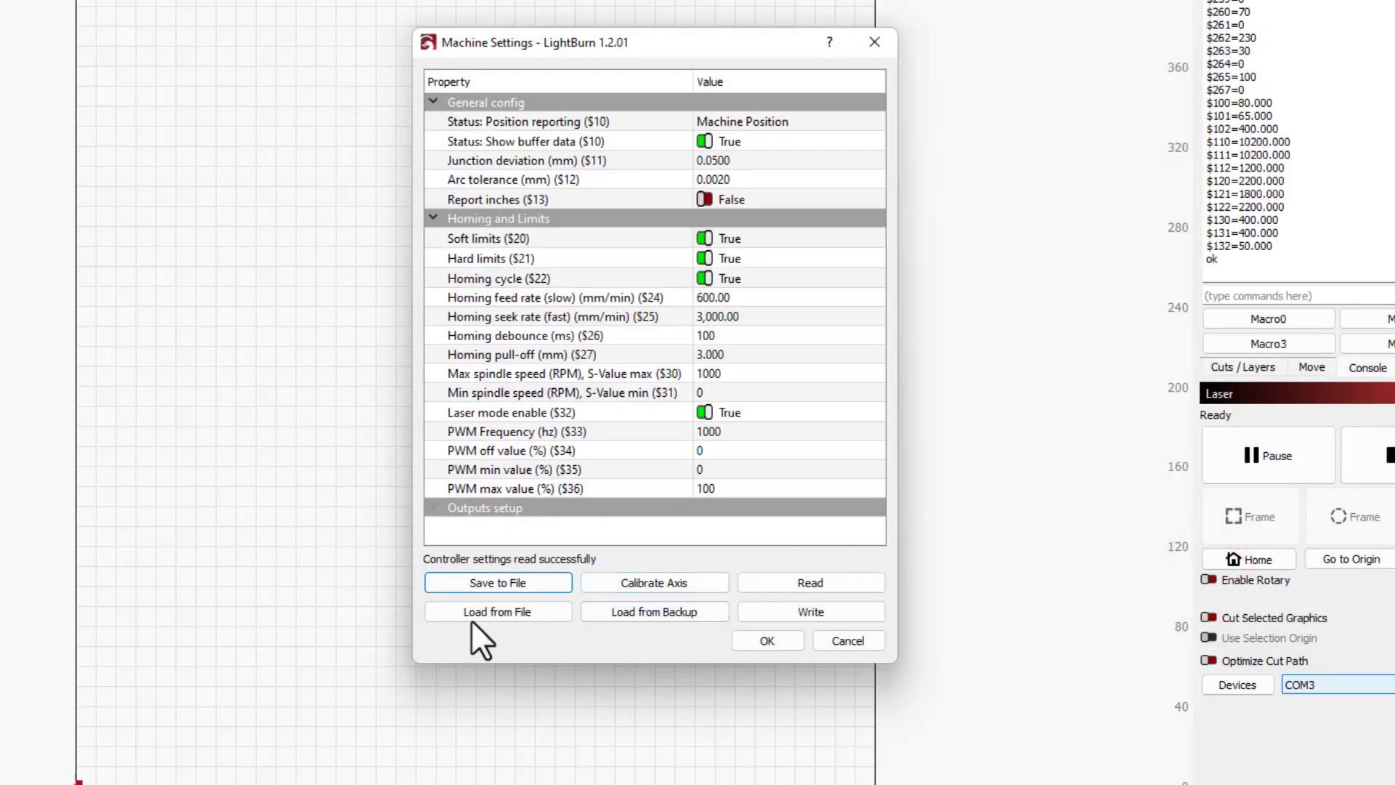
- Start a second machine settings backup named 'rotary setup'
click(498, 582)
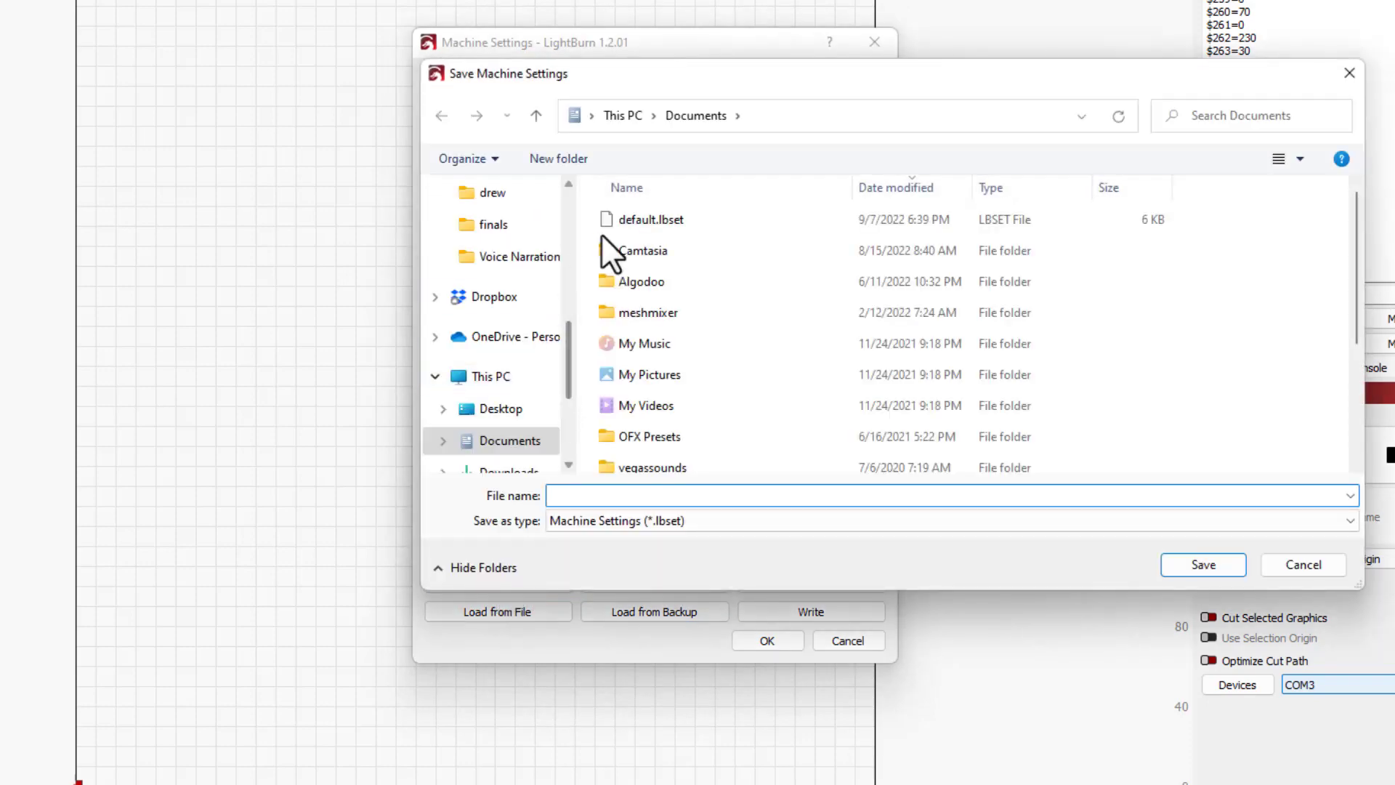
click(607, 494)
text(rotary s)
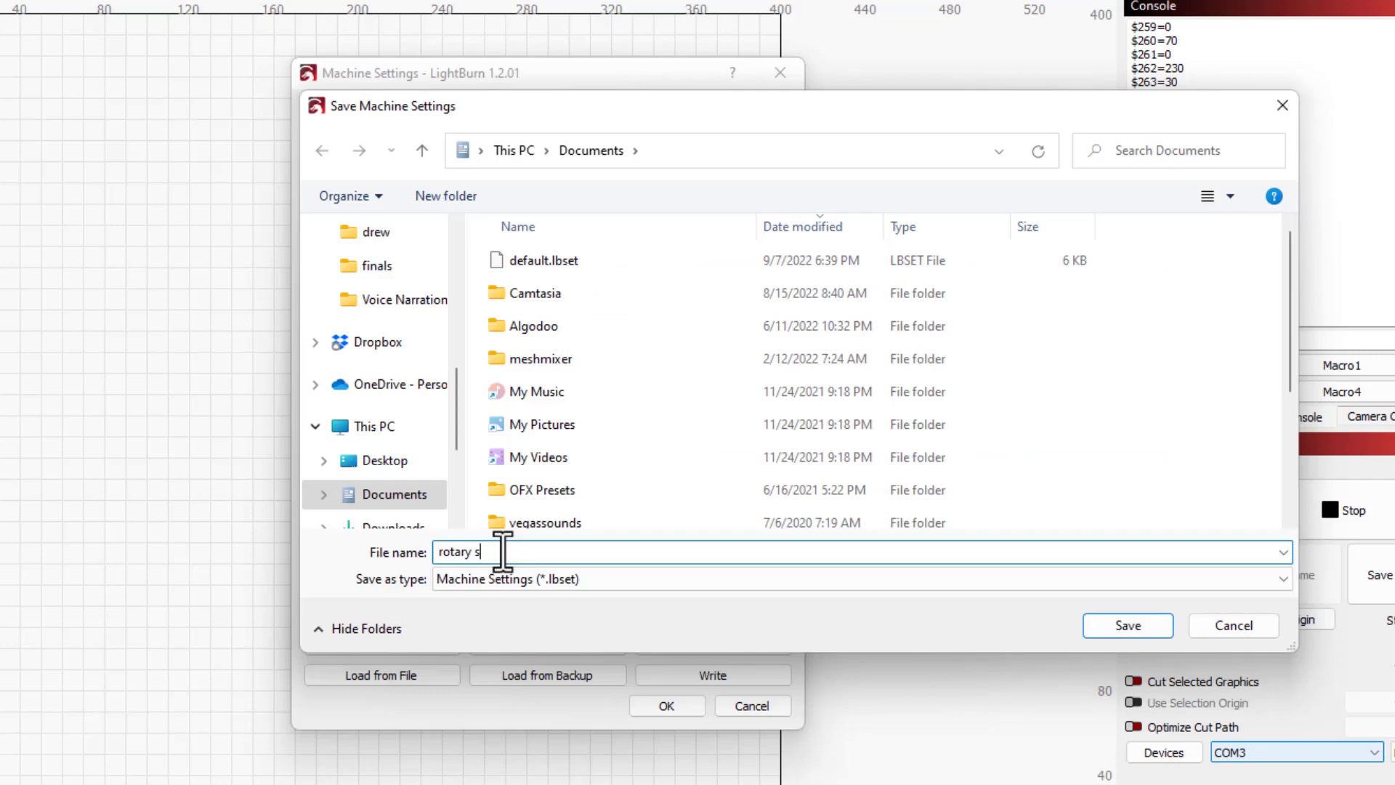
text(etup)
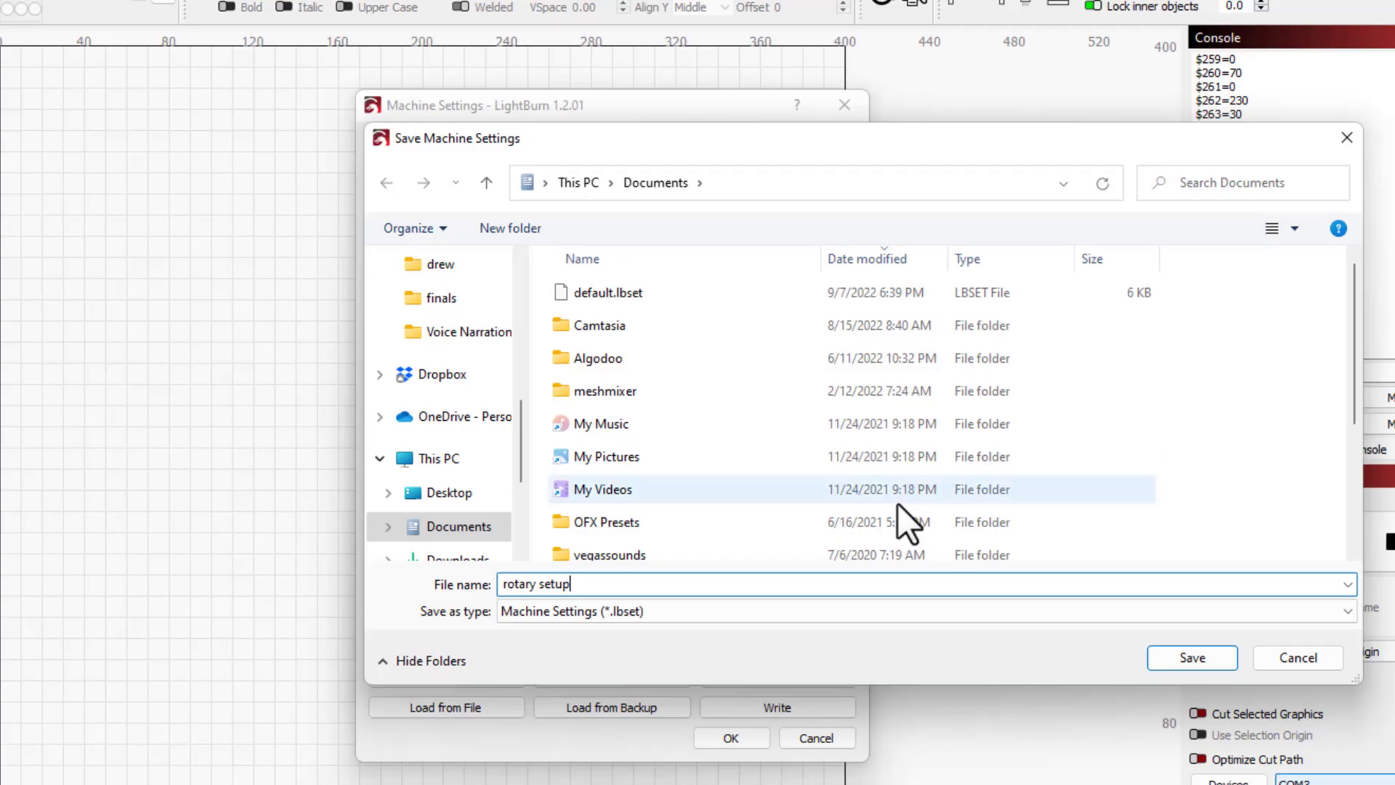
- Finish the 'rotary setup' backup, then write Soft limits ($20) and Homing cycle ($22) as False
click(1120, 629)
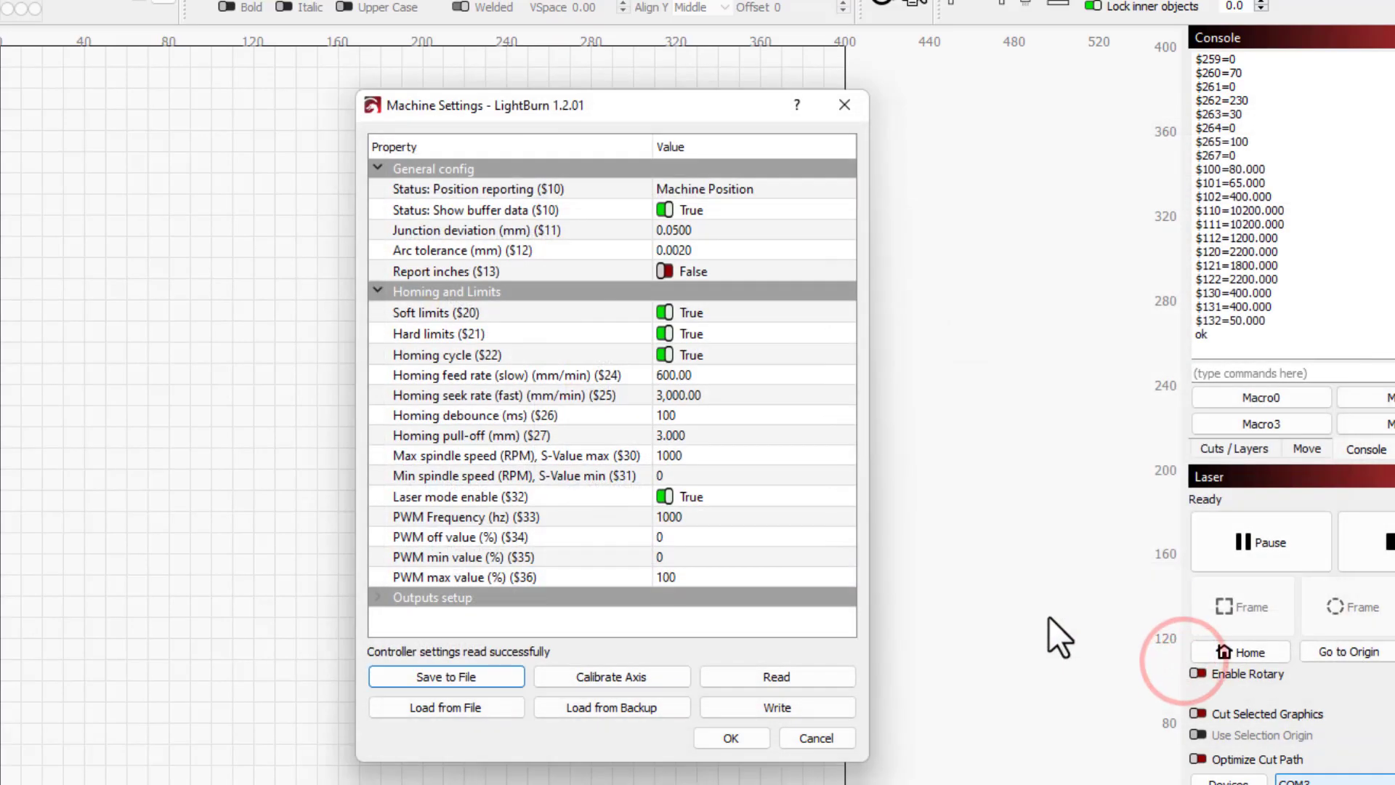
click(660, 313)
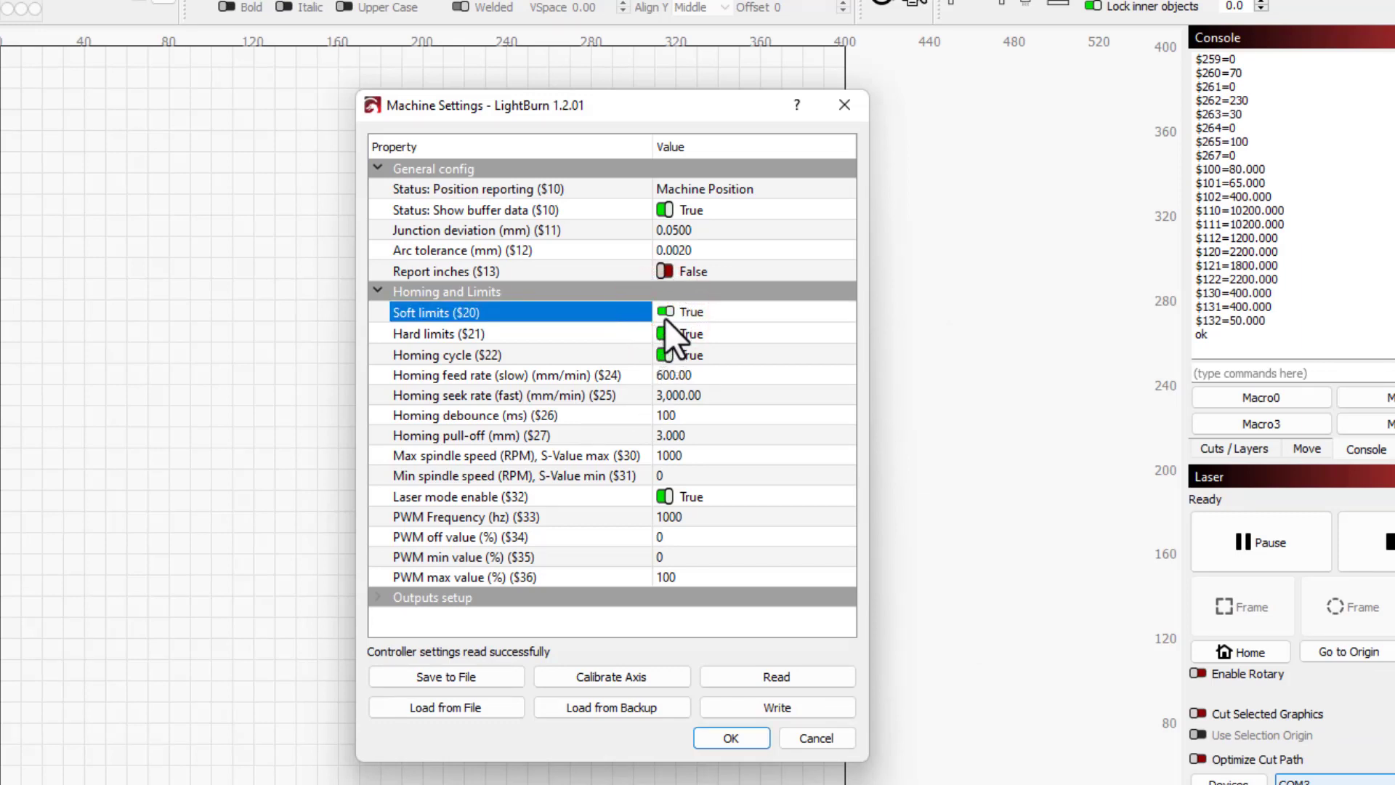
click(665, 310)
click(658, 357)
click(663, 354)
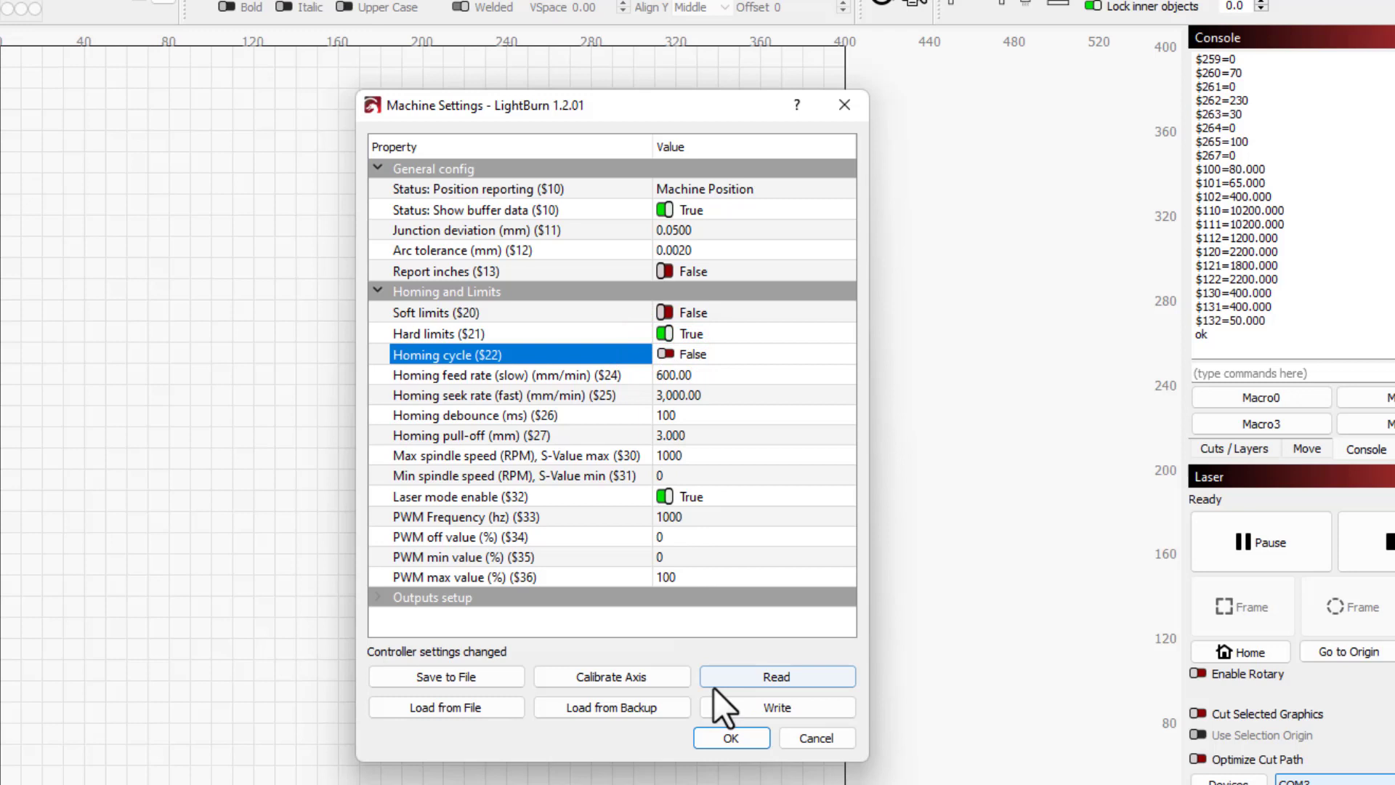
click(729, 738)
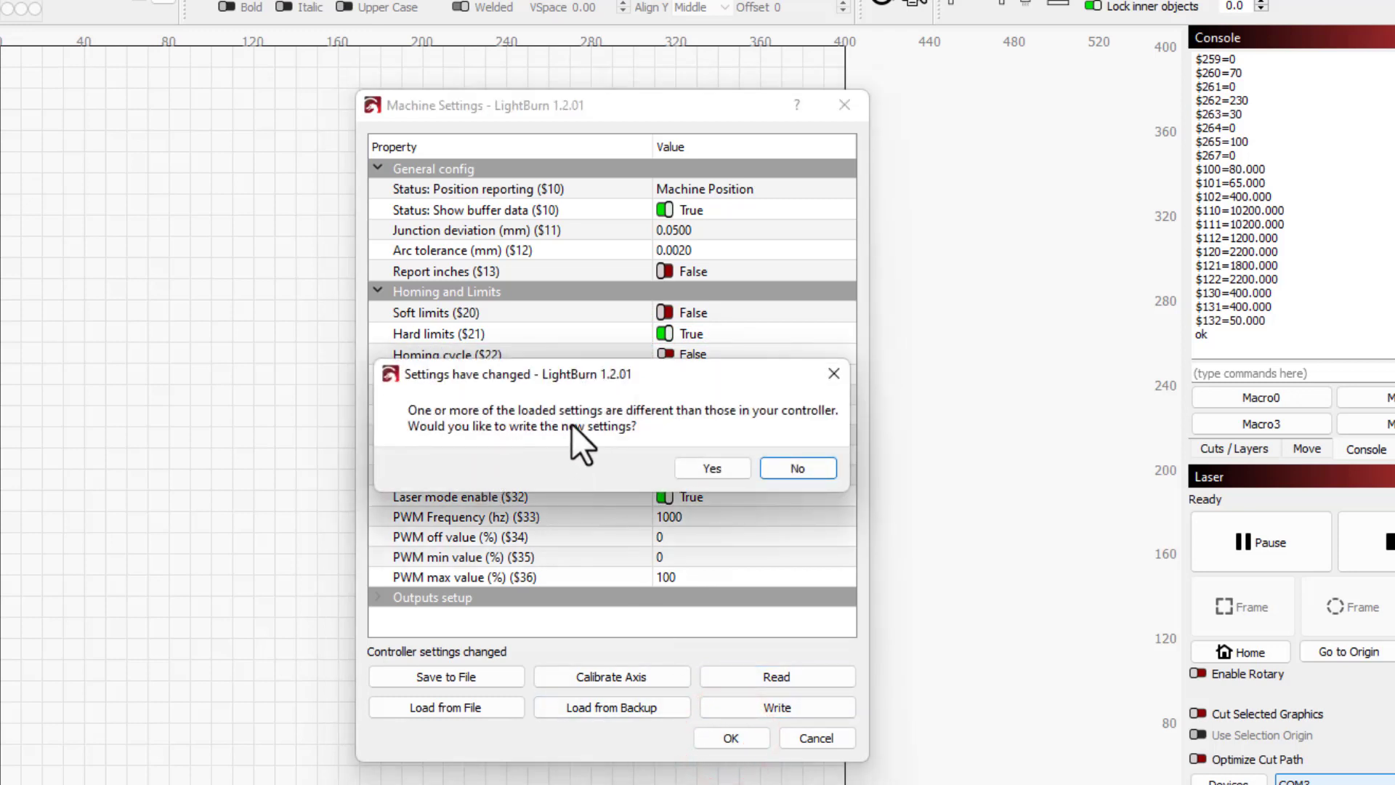
click(704, 469)
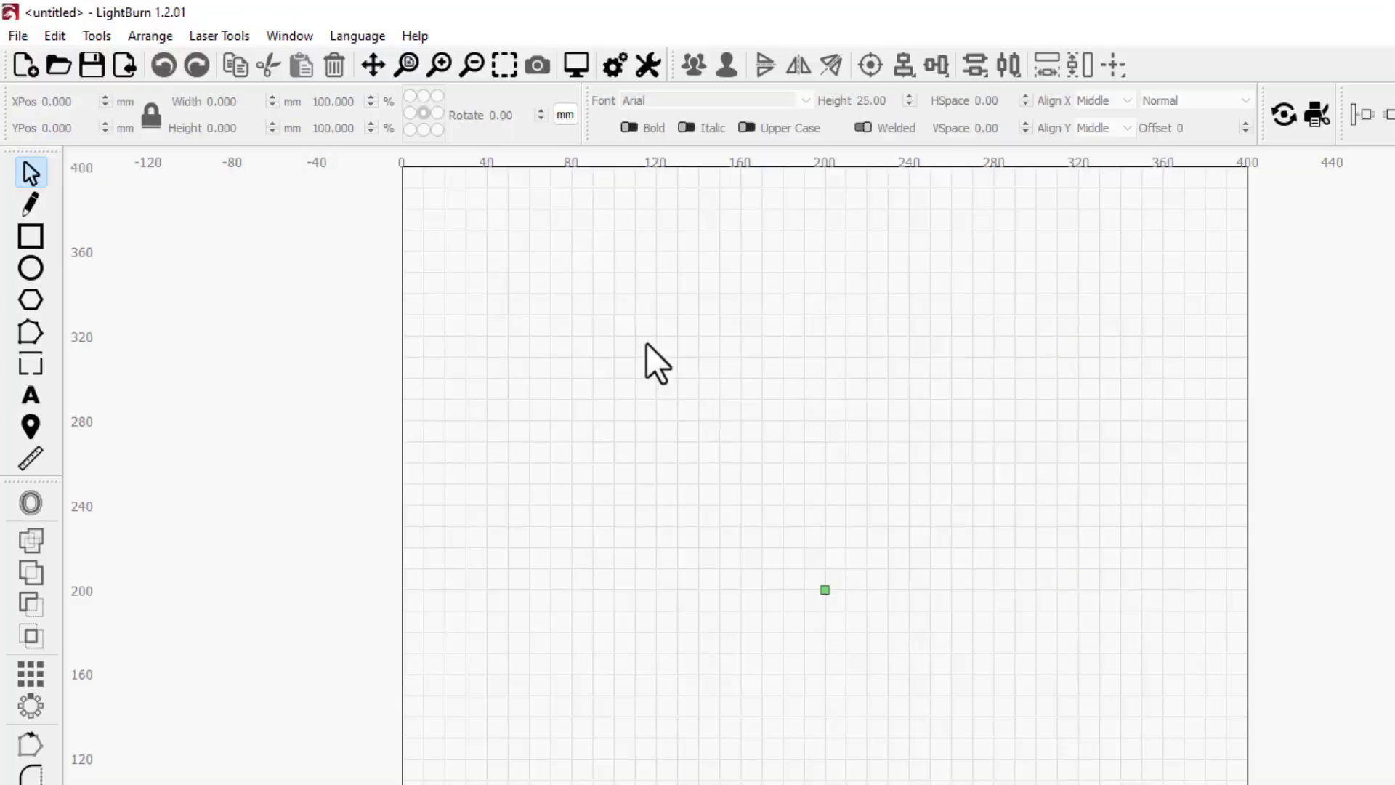
- Review the laser's device settings and close them unchanged, with Auto-home on startup off
click(58, 33)
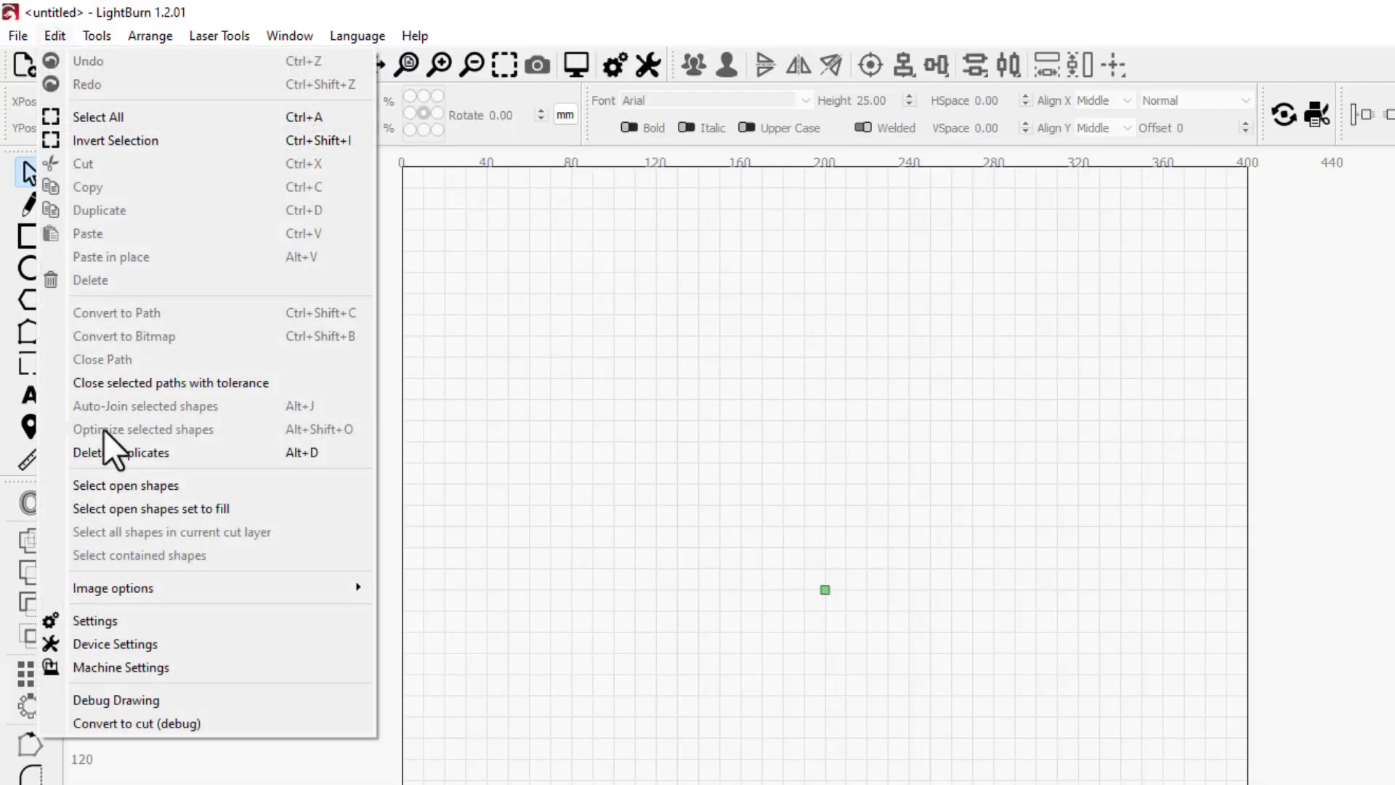
click(151, 640)
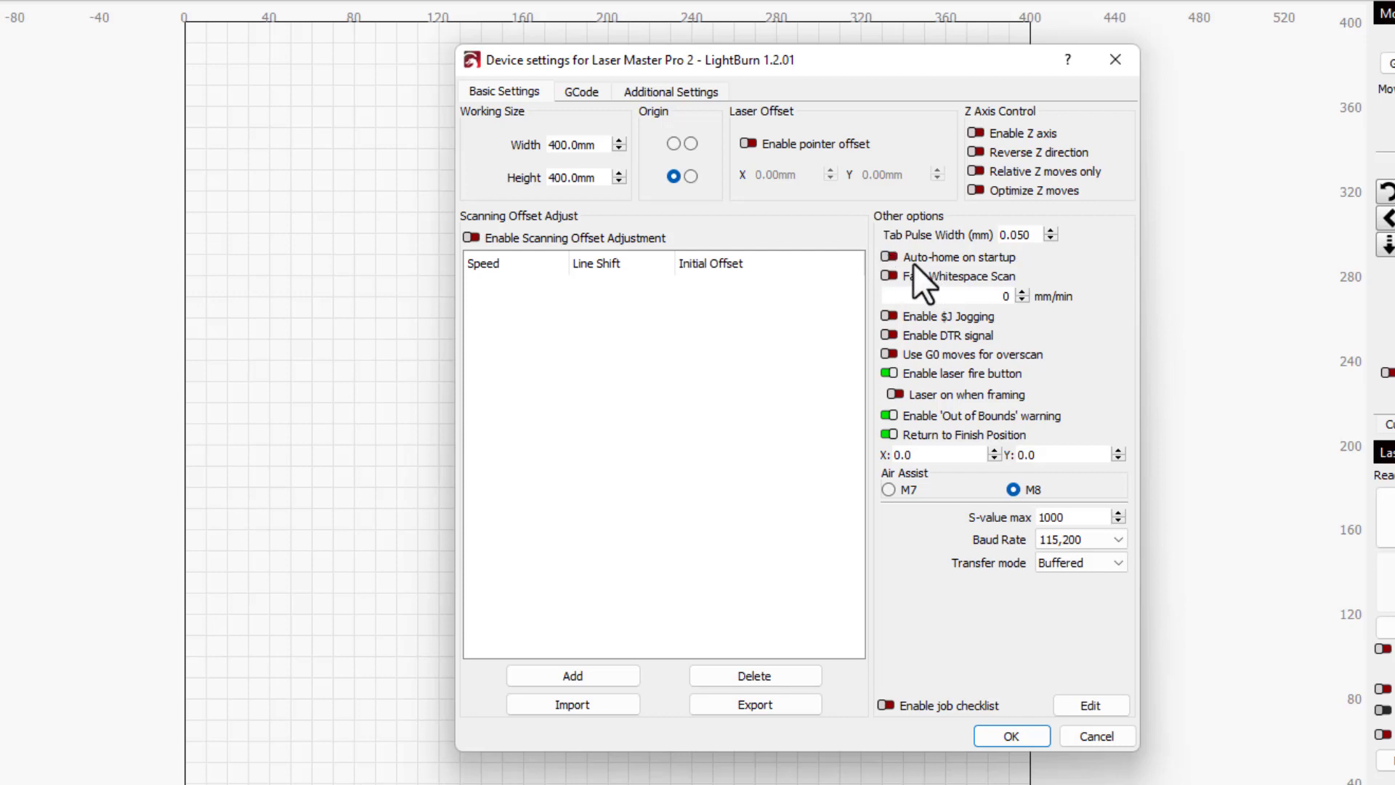
mouse_move(914, 263)
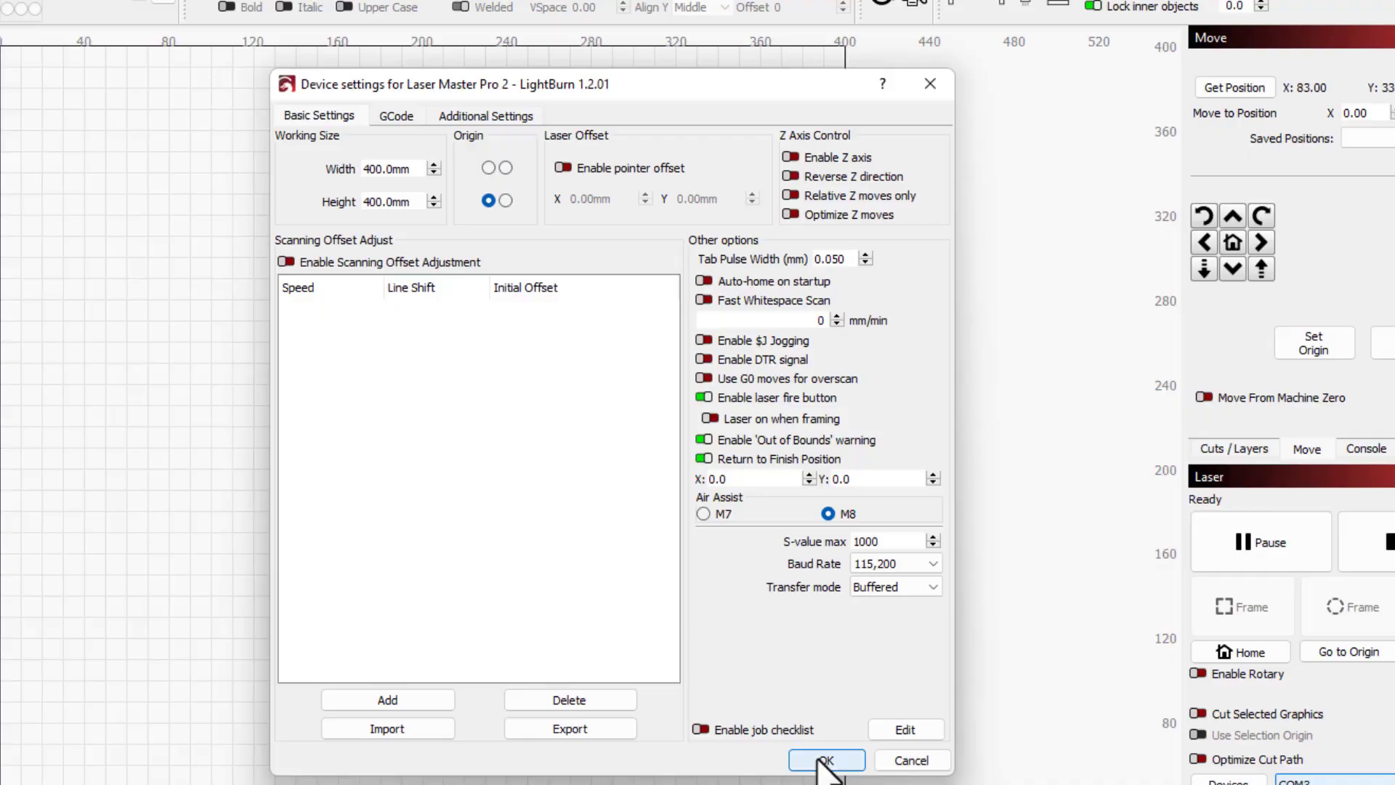
click(827, 761)
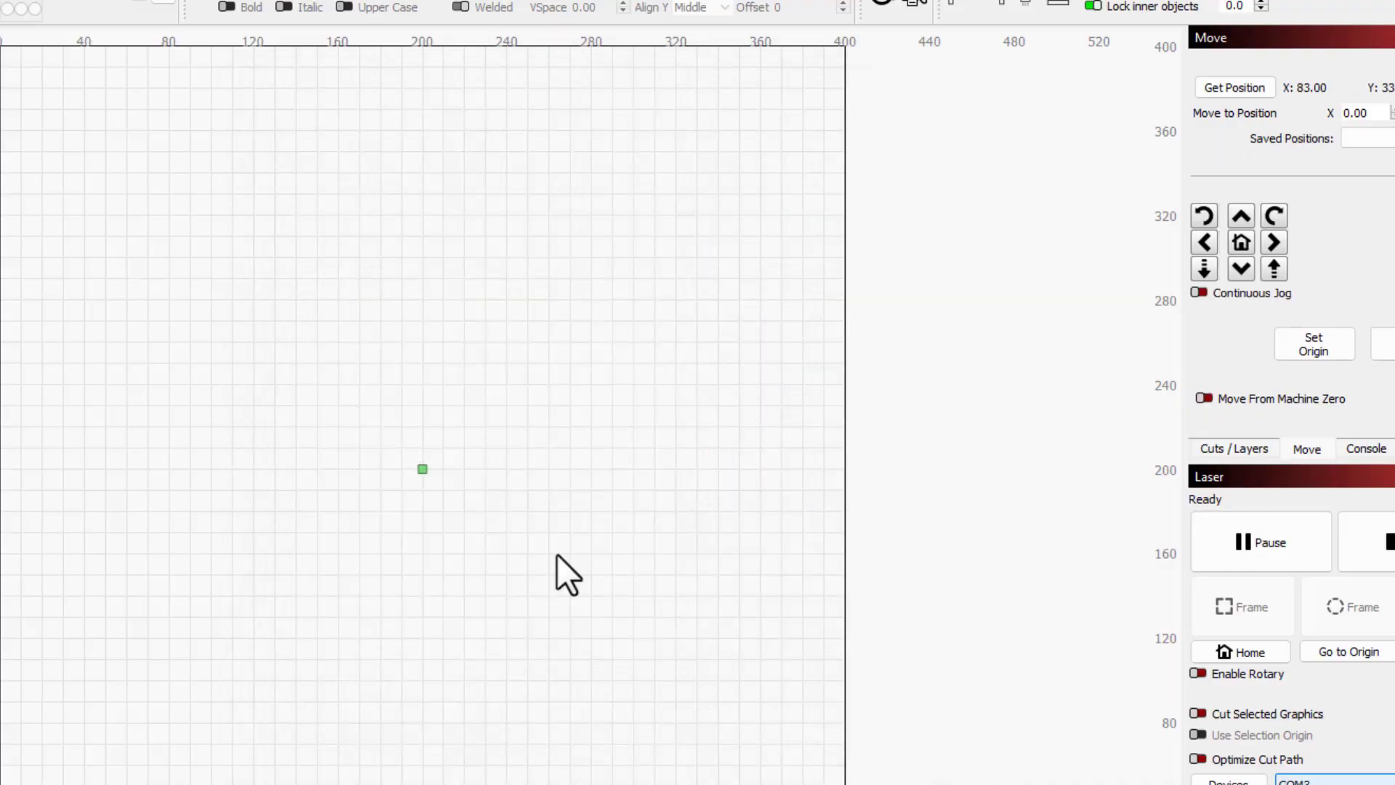
- Apply the general LightBurn display settings and close the Settings dialog
click(55, 36)
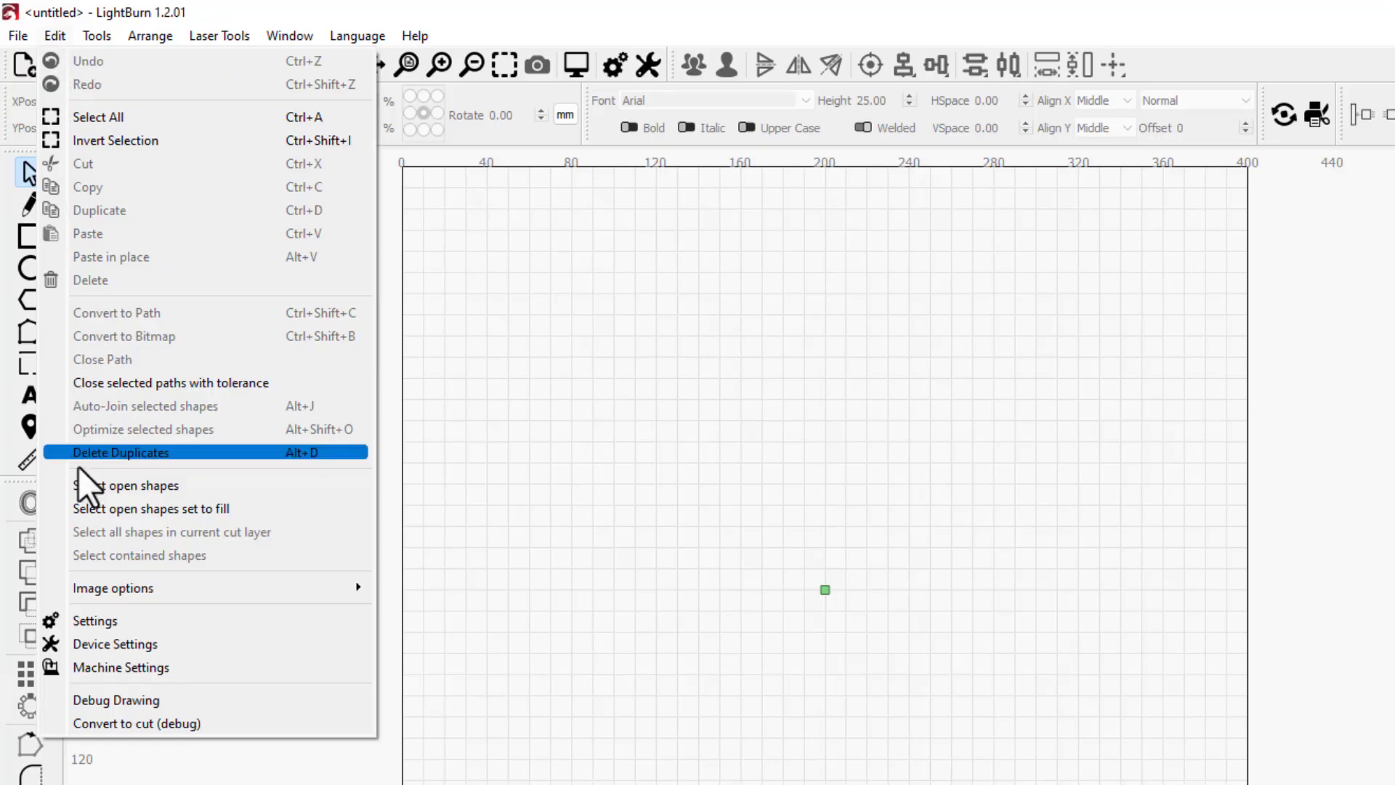
click(88, 620)
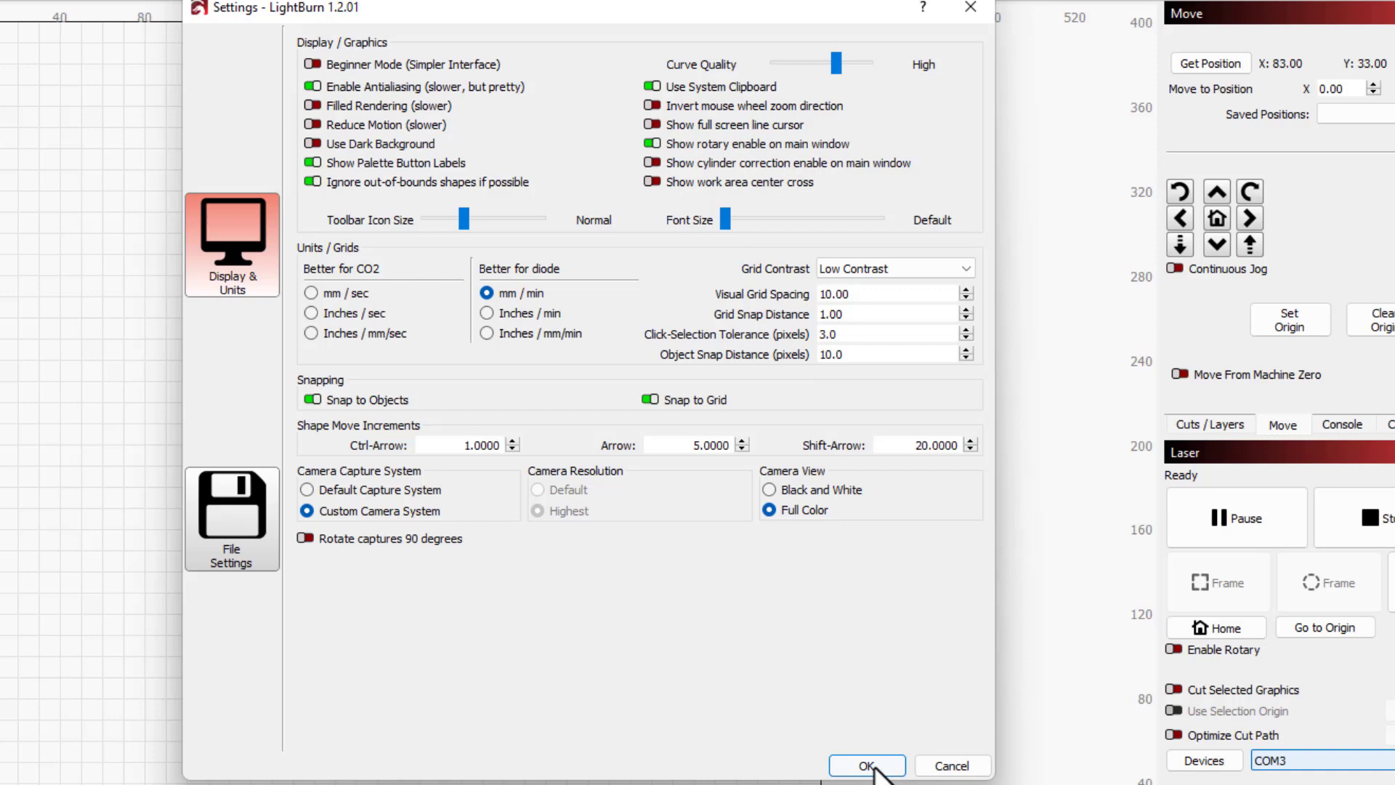
click(875, 768)
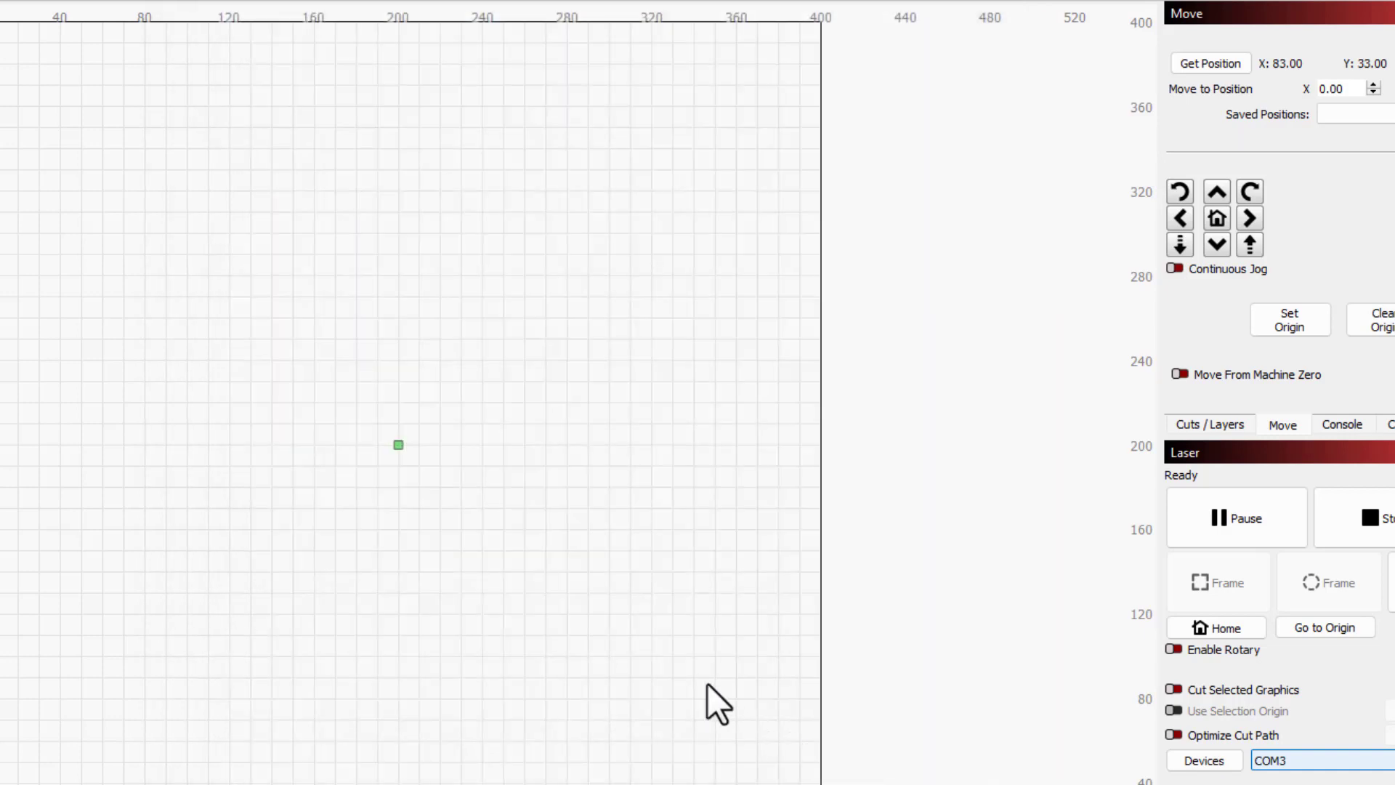
- In Rotary Setup, enter roller diameter 15.2, 47.52 mm per rotation and object diameter 28.4
click(214, 35)
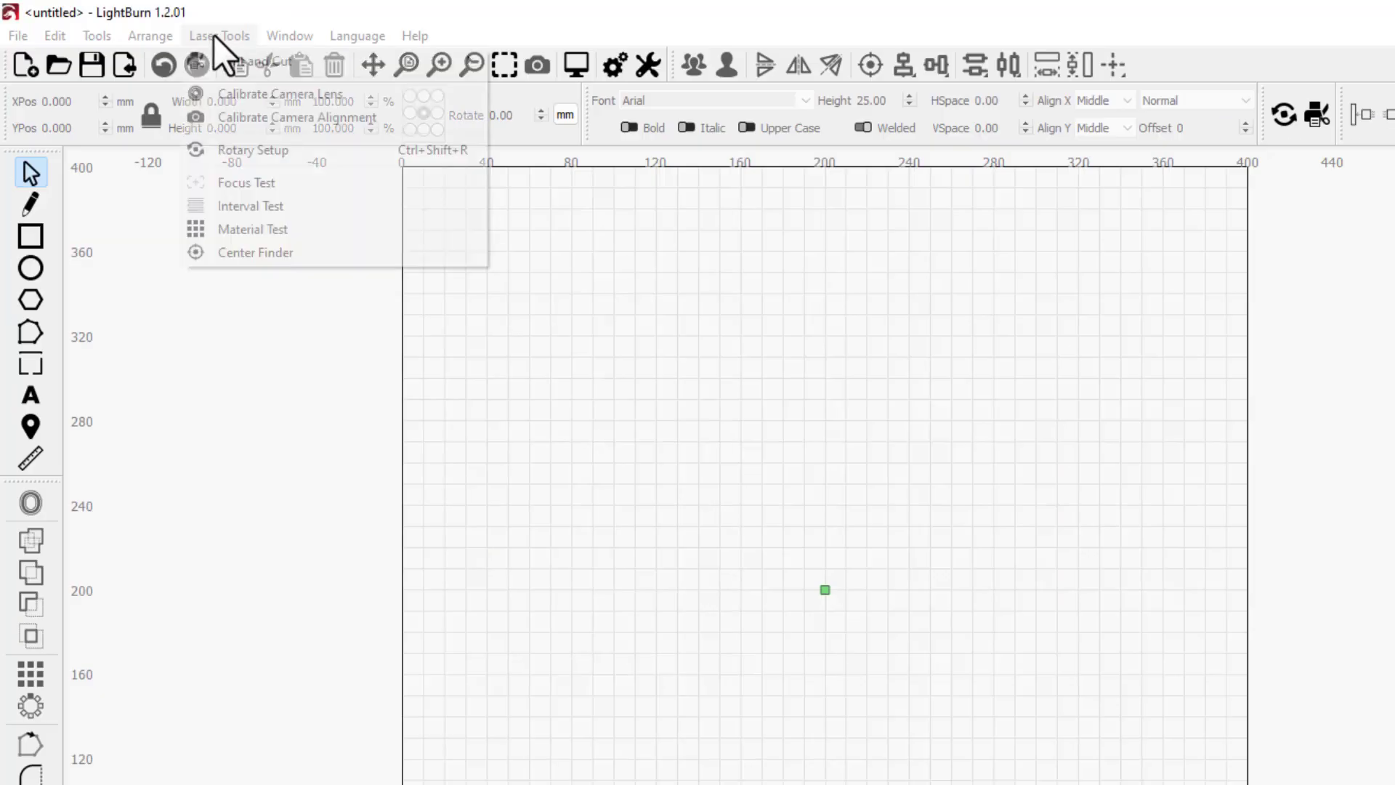
click(243, 149)
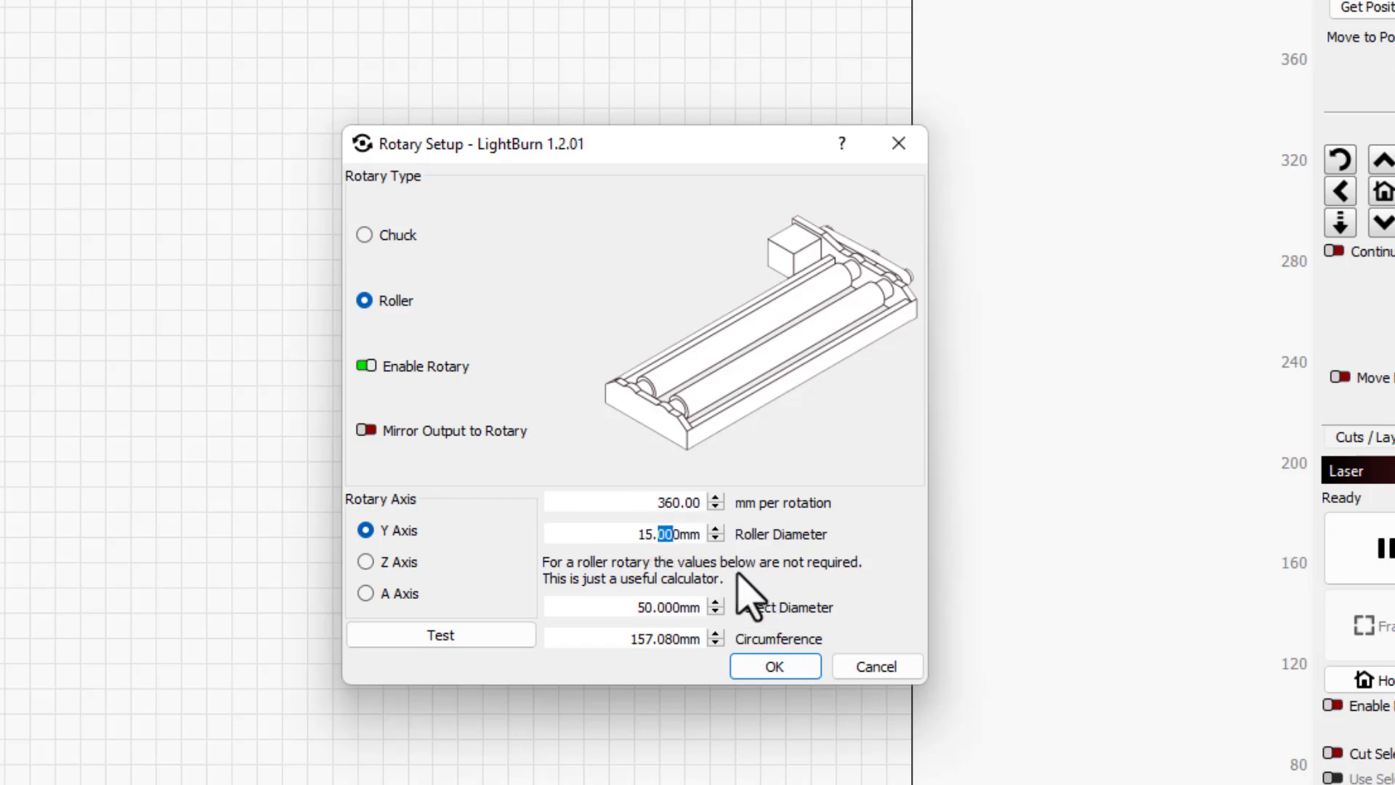
text(2015.2)
click(658, 638)
text(477)
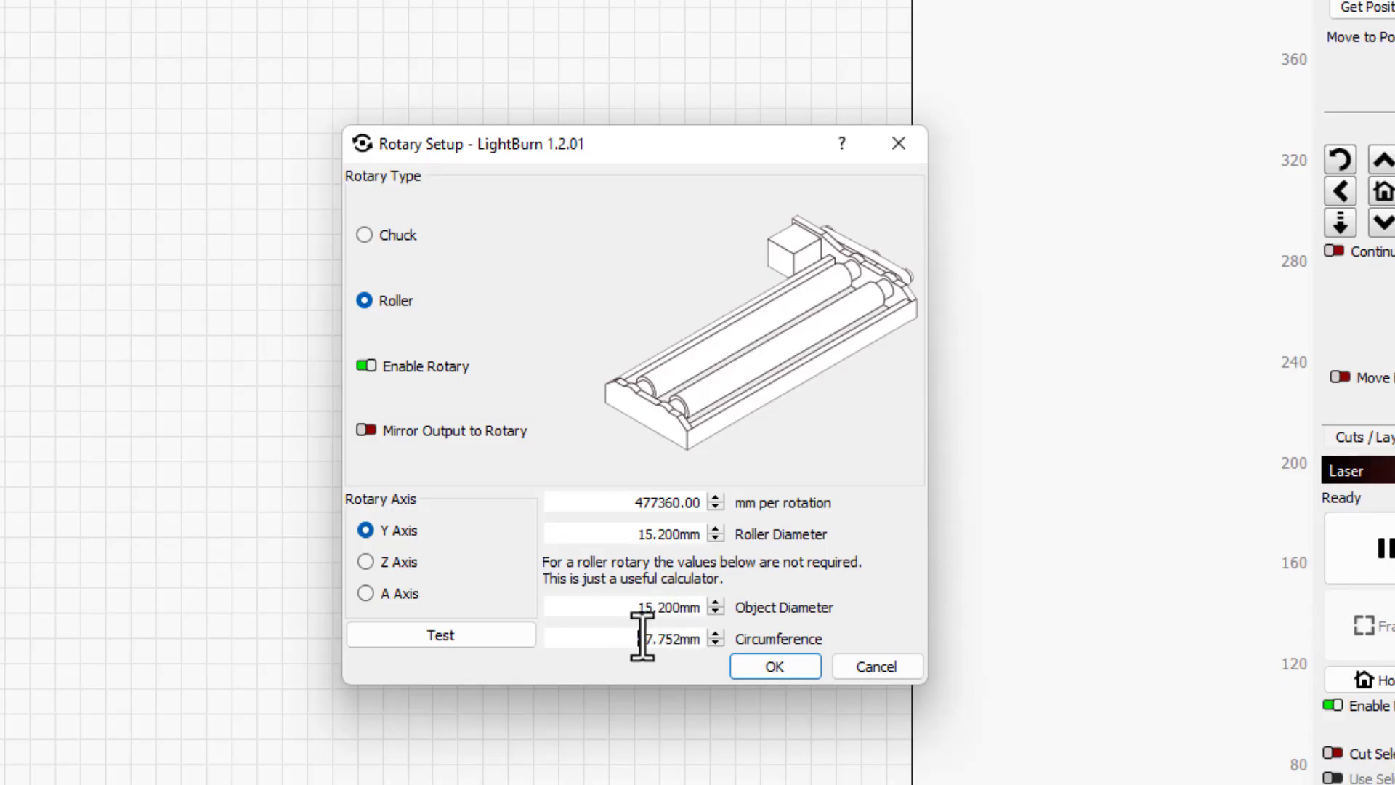
double_click(630, 504)
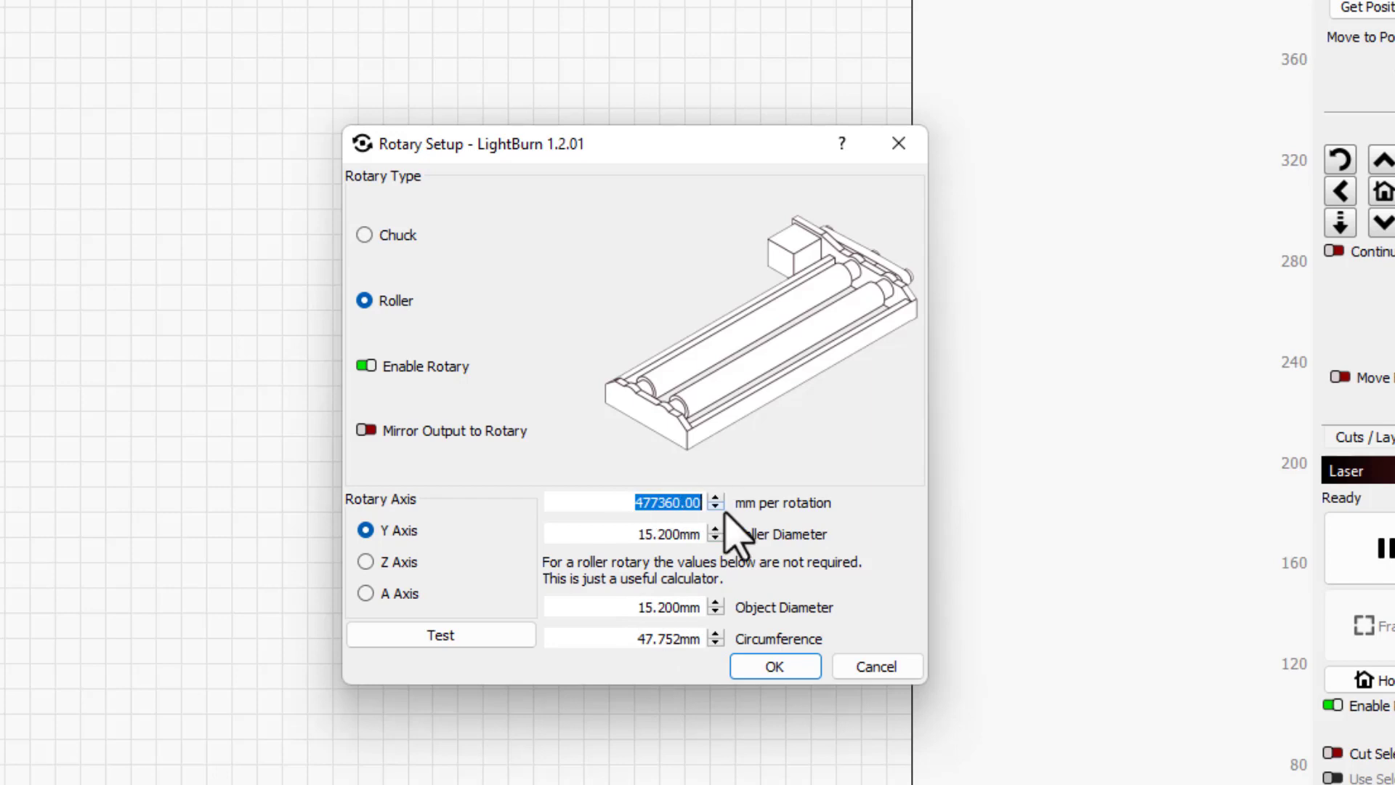
key(BackSpace)
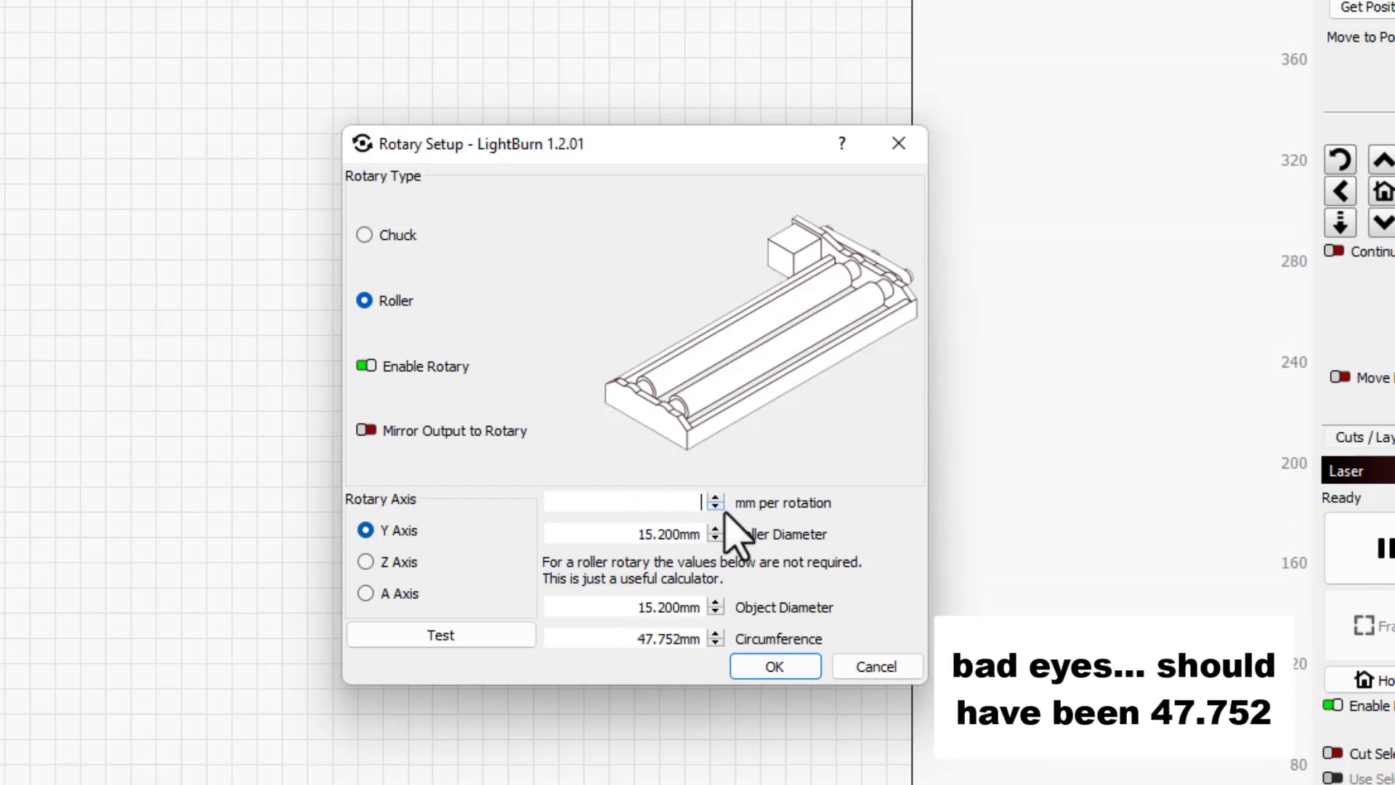
text(47.52)
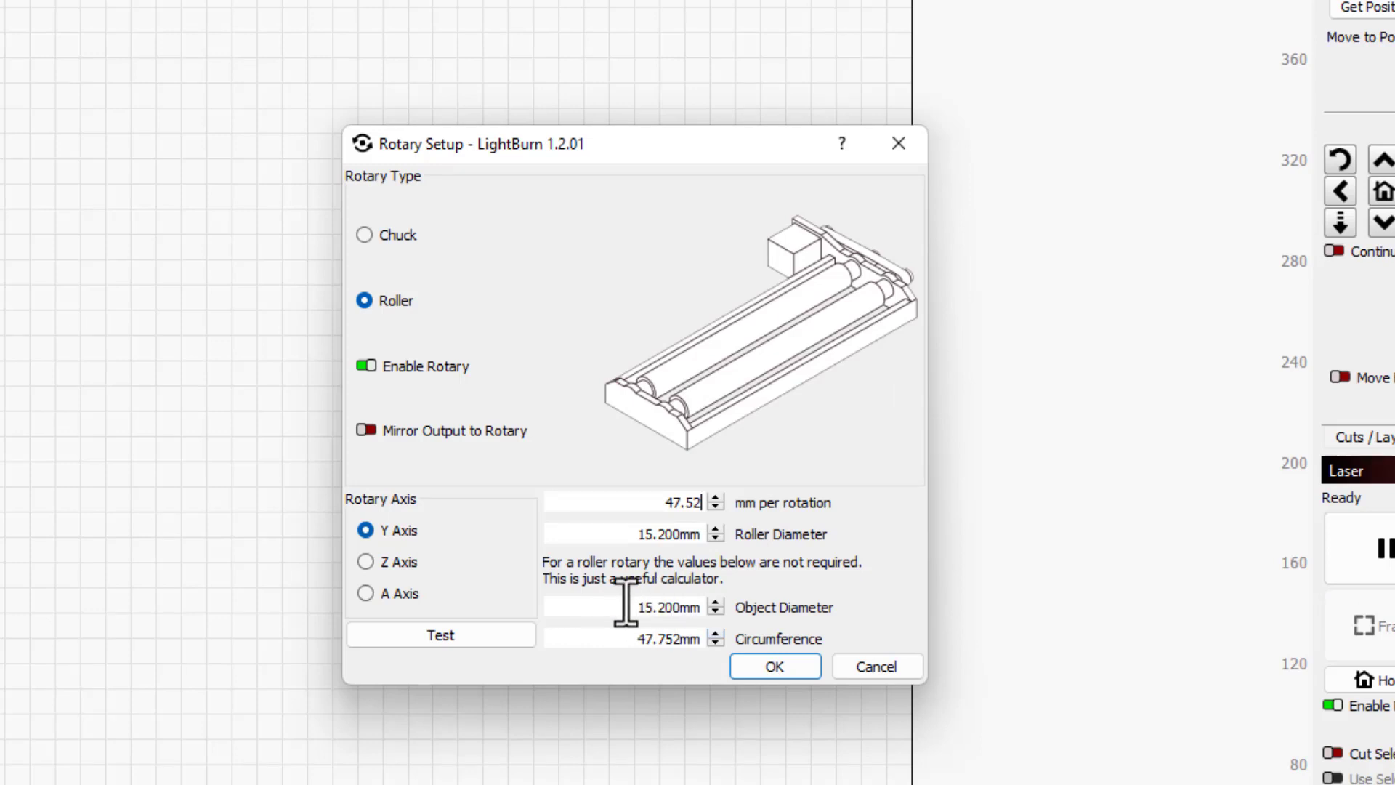
drag(624, 605, 709, 609)
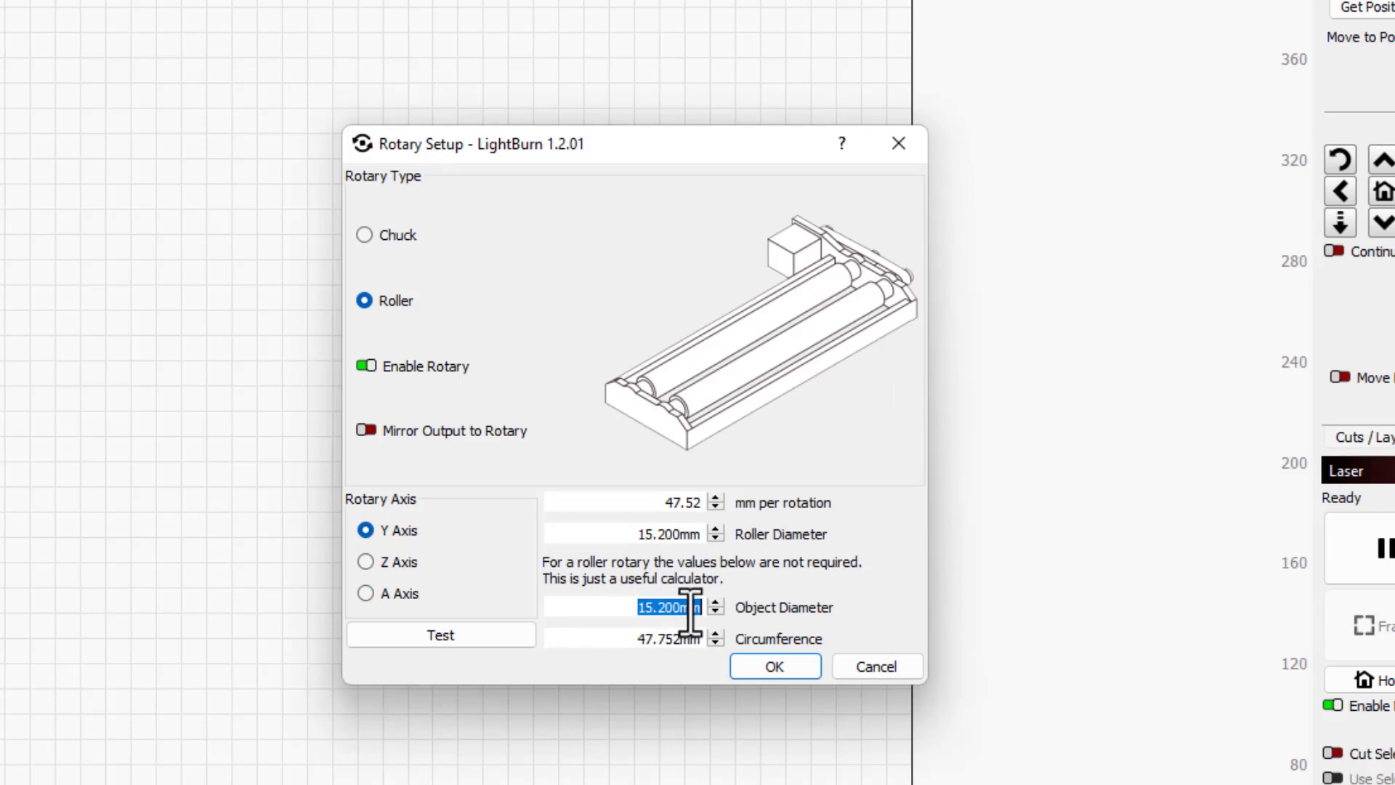
text(2)
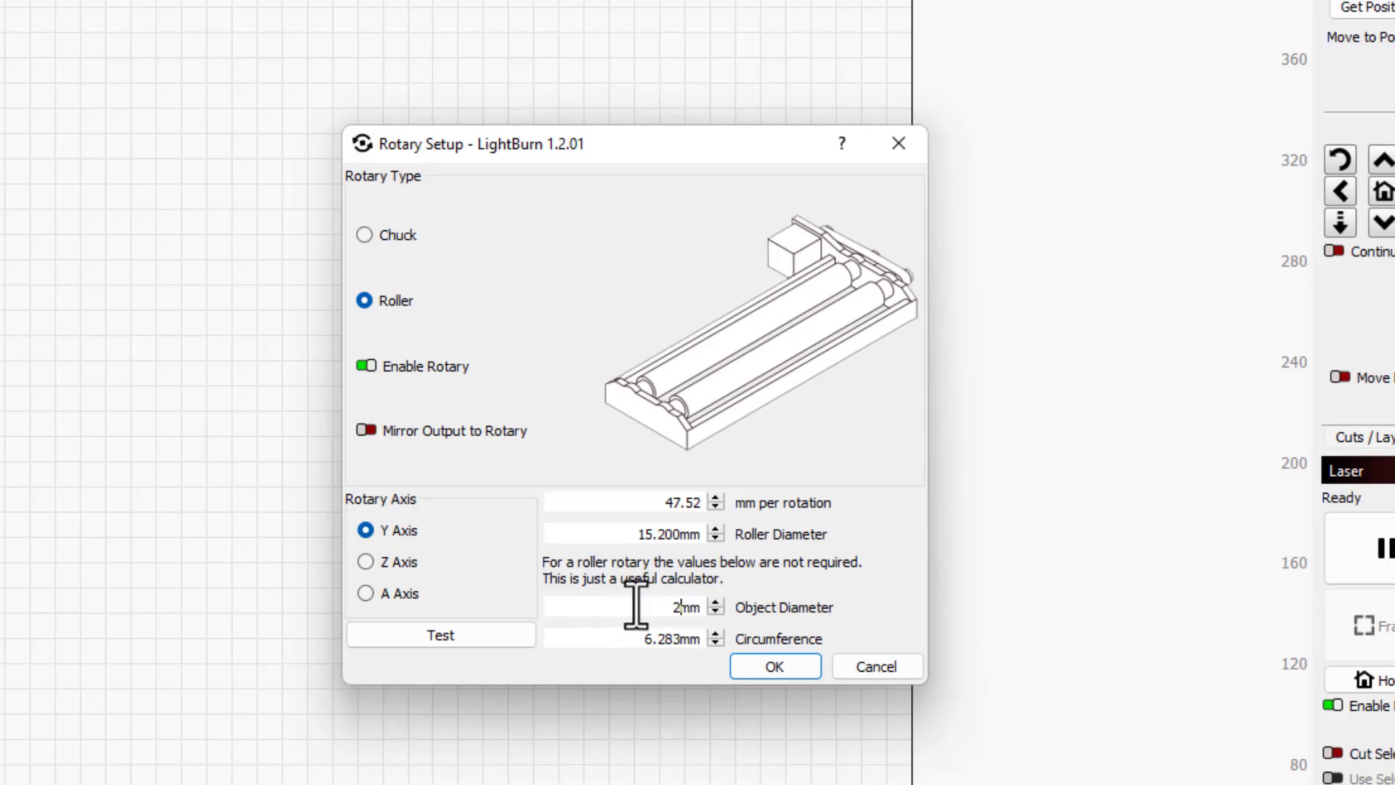
text(8.4)
- Confirm the rotary setup and draw a rectangle near the work area's top-left
click(769, 667)
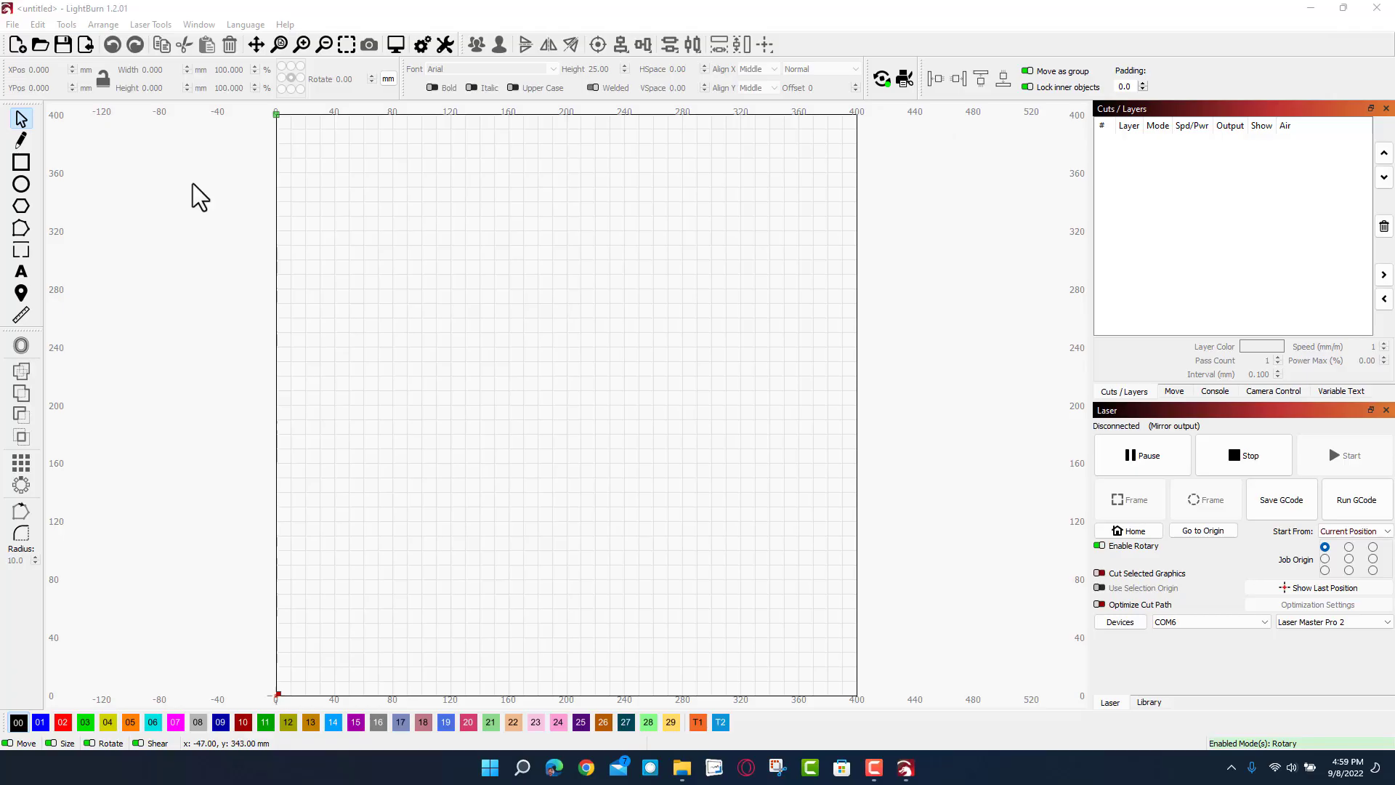
click(24, 161)
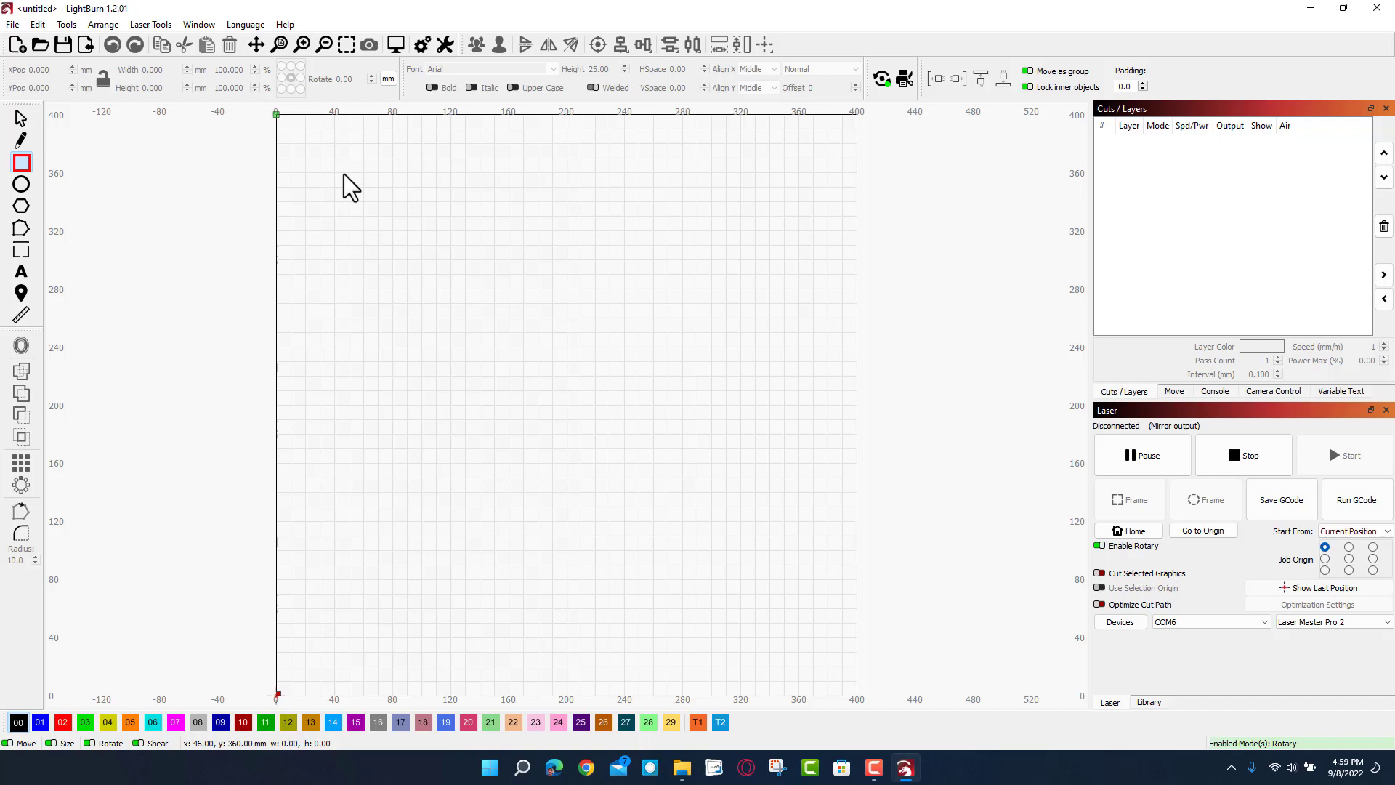
drag(438, 281, 440, 294)
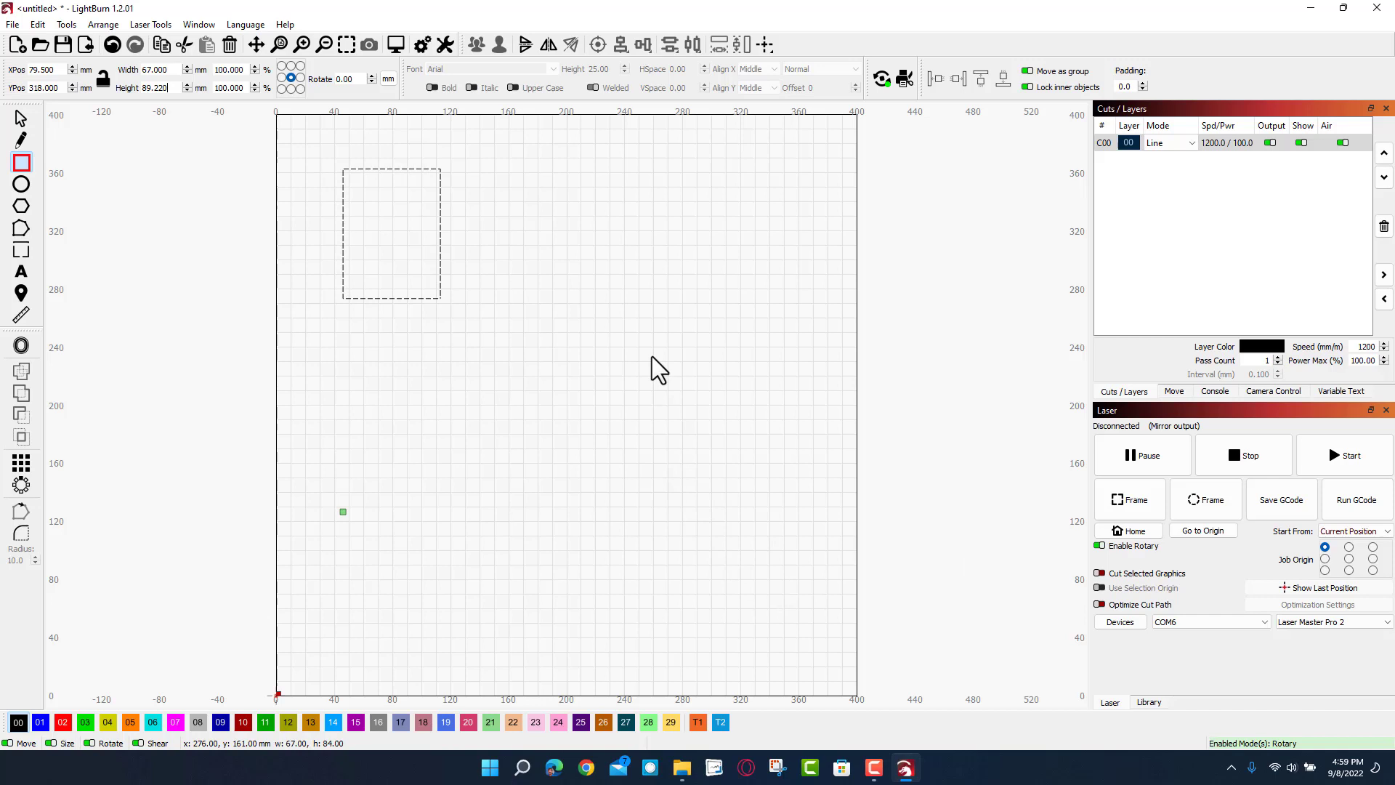
- Put the rectangle on the T1 tool layer and set its width to 30 mm
click(698, 725)
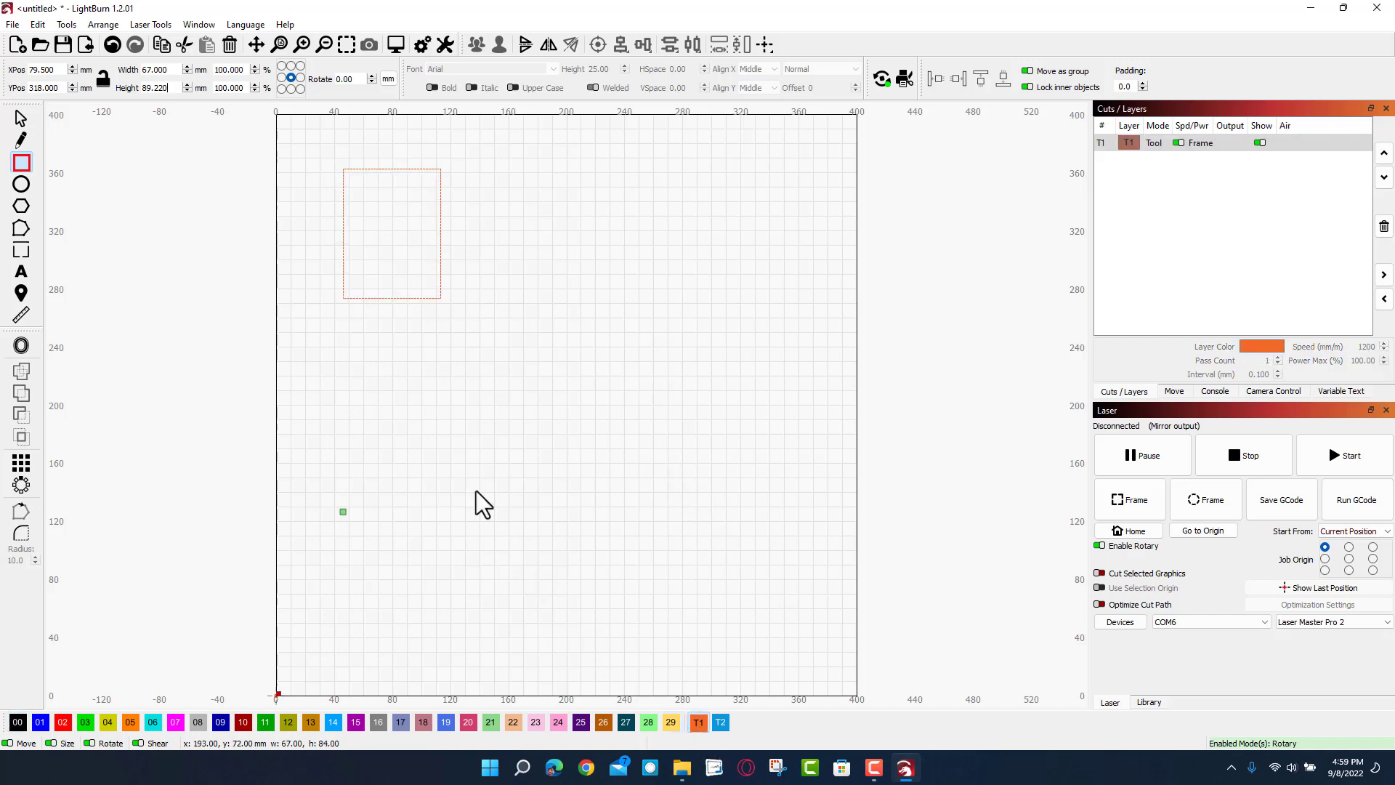
double_click(145, 70)
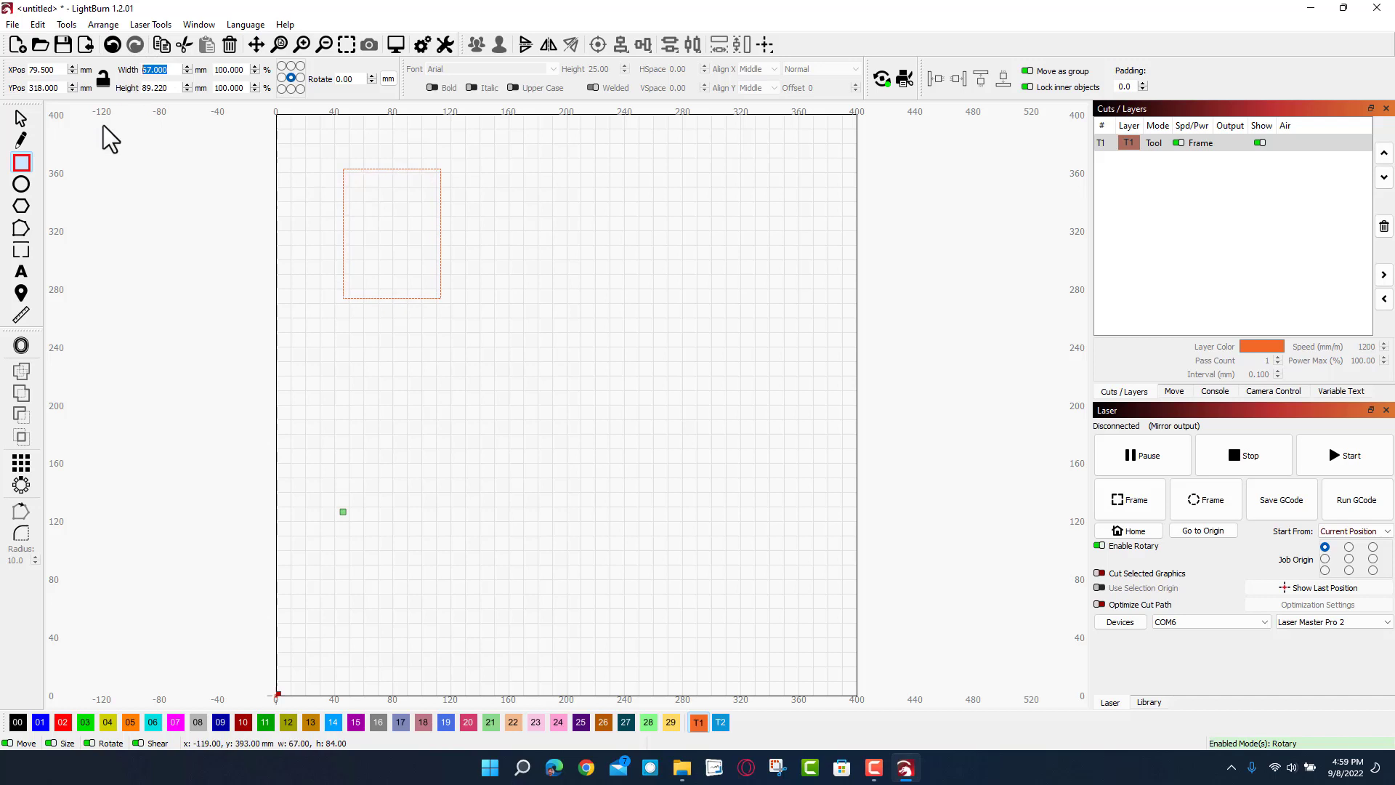
text(30)
key(Return)
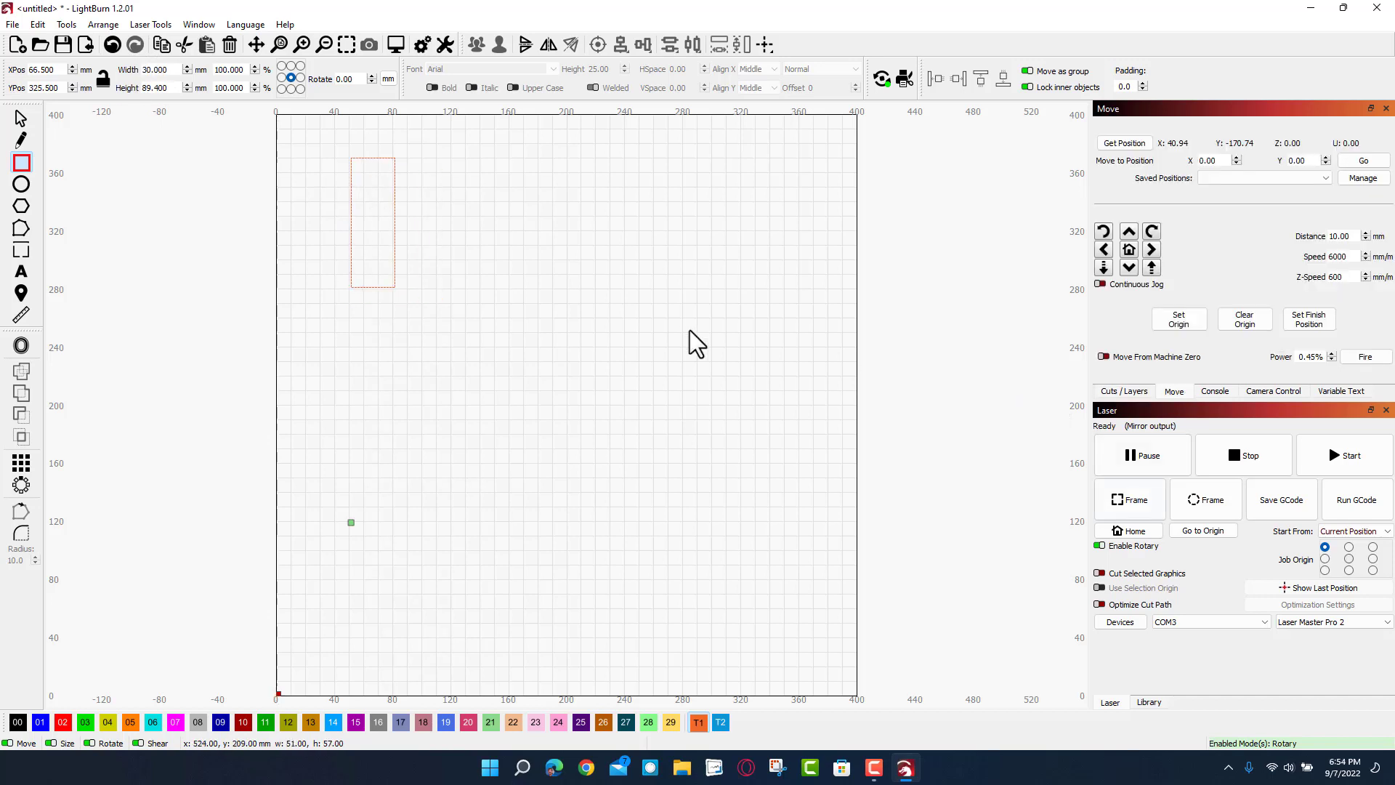
- Move the rectangle to layer 00 and narrow it into a thin line about 1.5 mm wide
click(20, 117)
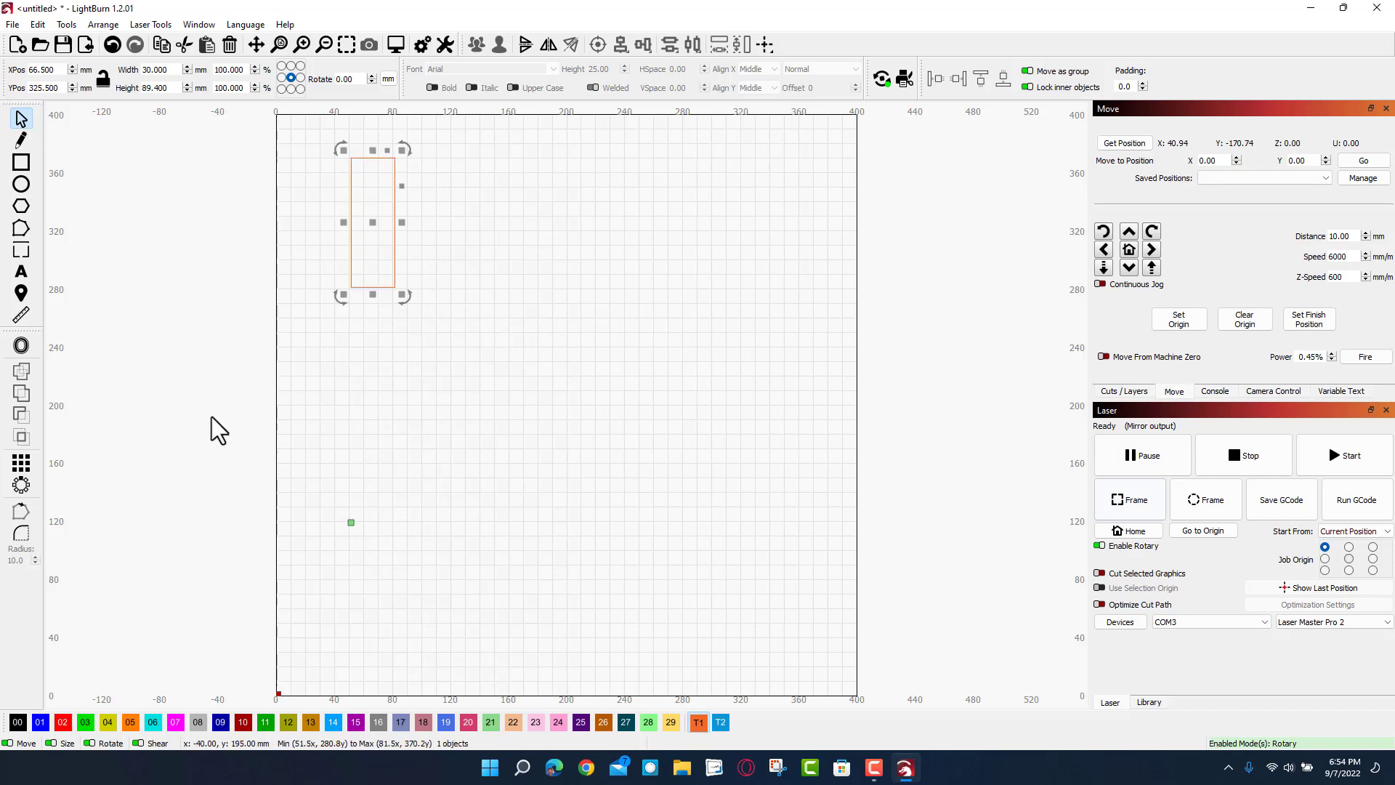
click(19, 722)
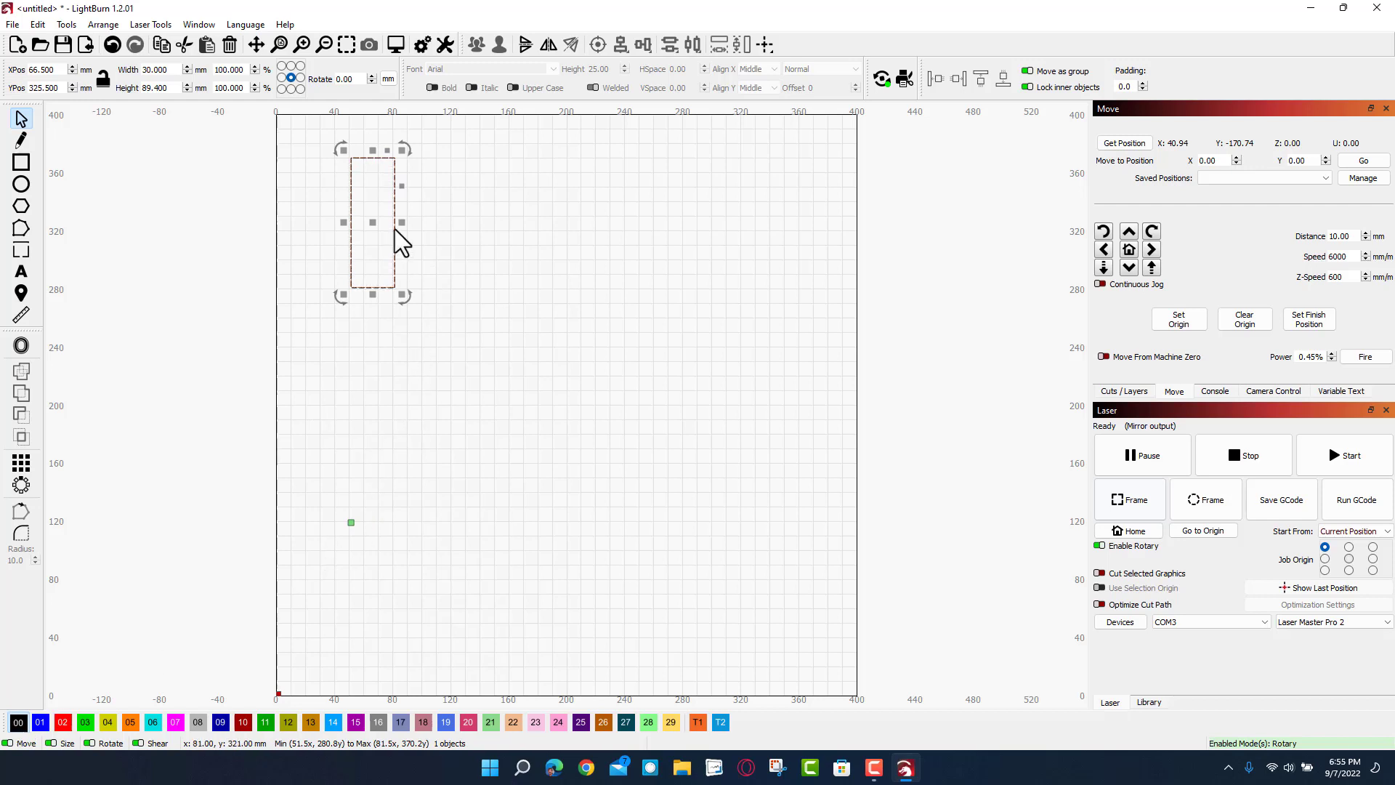
drag(402, 222, 397, 222)
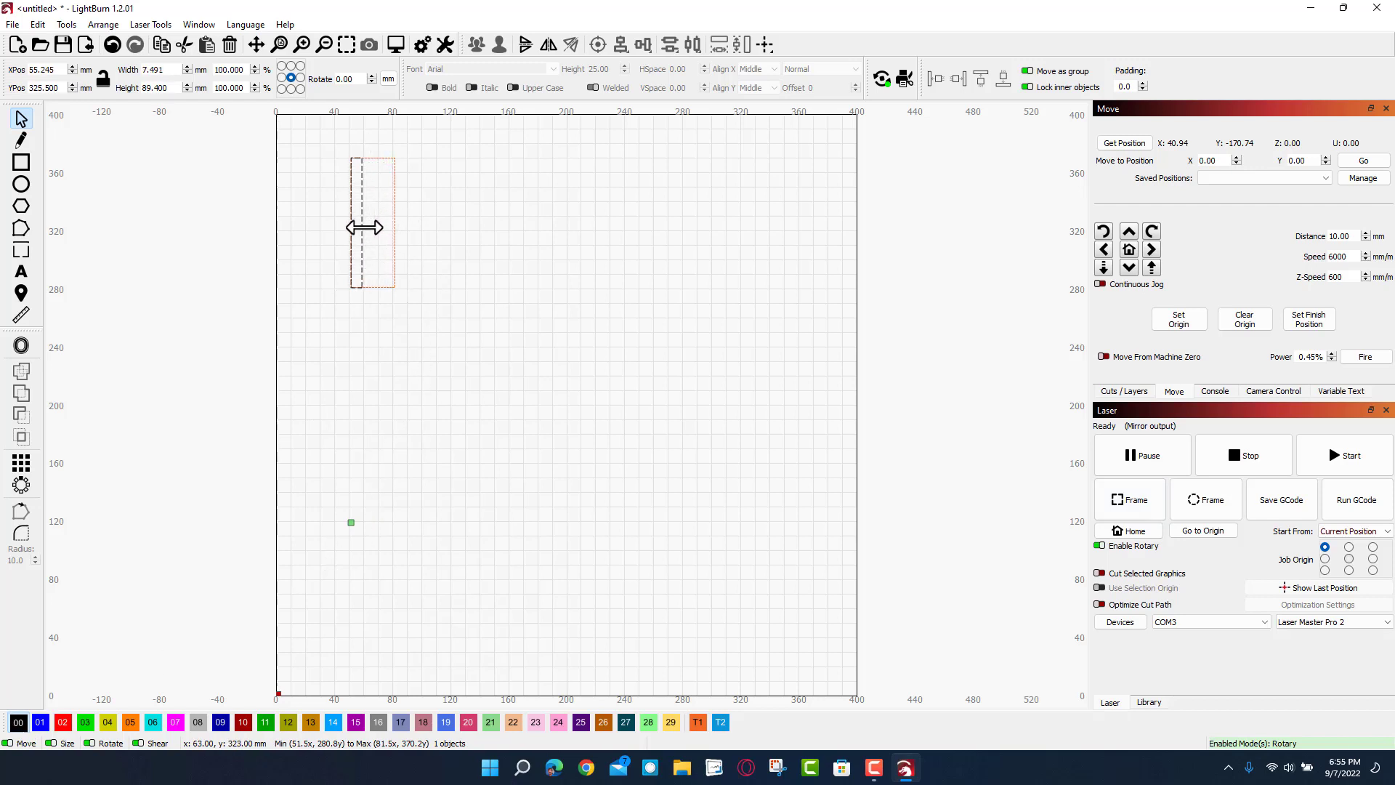
drag(358, 229, 358, 229)
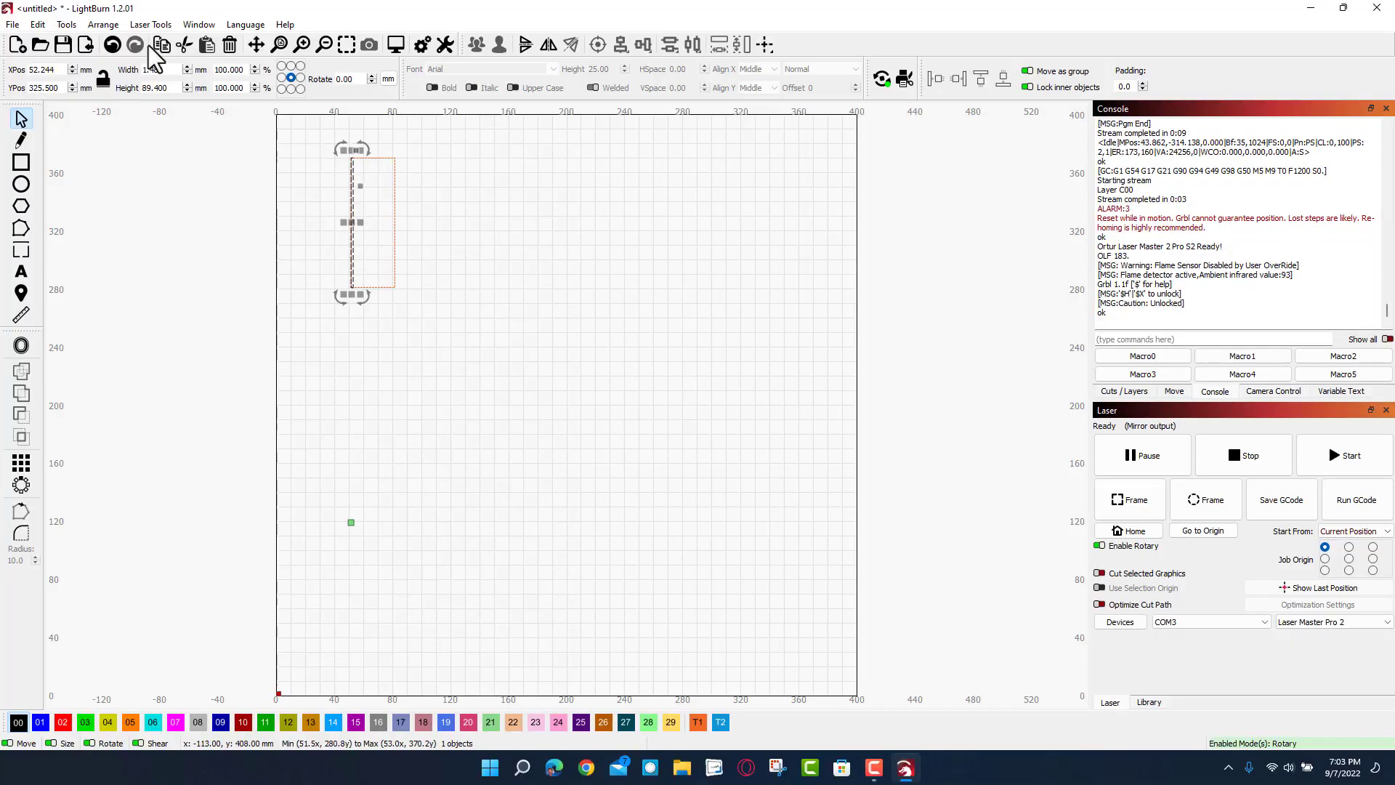
- Save the project as 'test rotary'
click(12, 25)
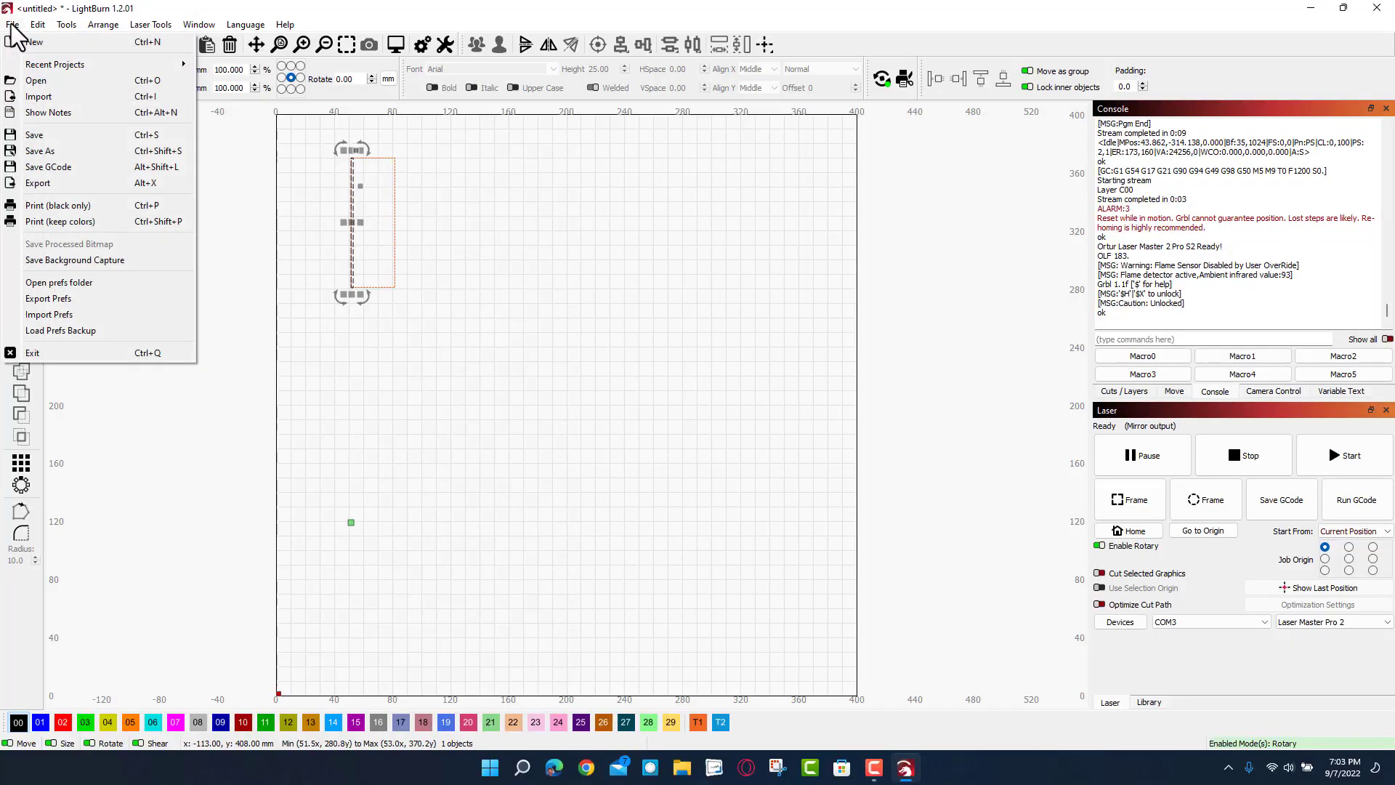
click(30, 135)
click(113, 335)
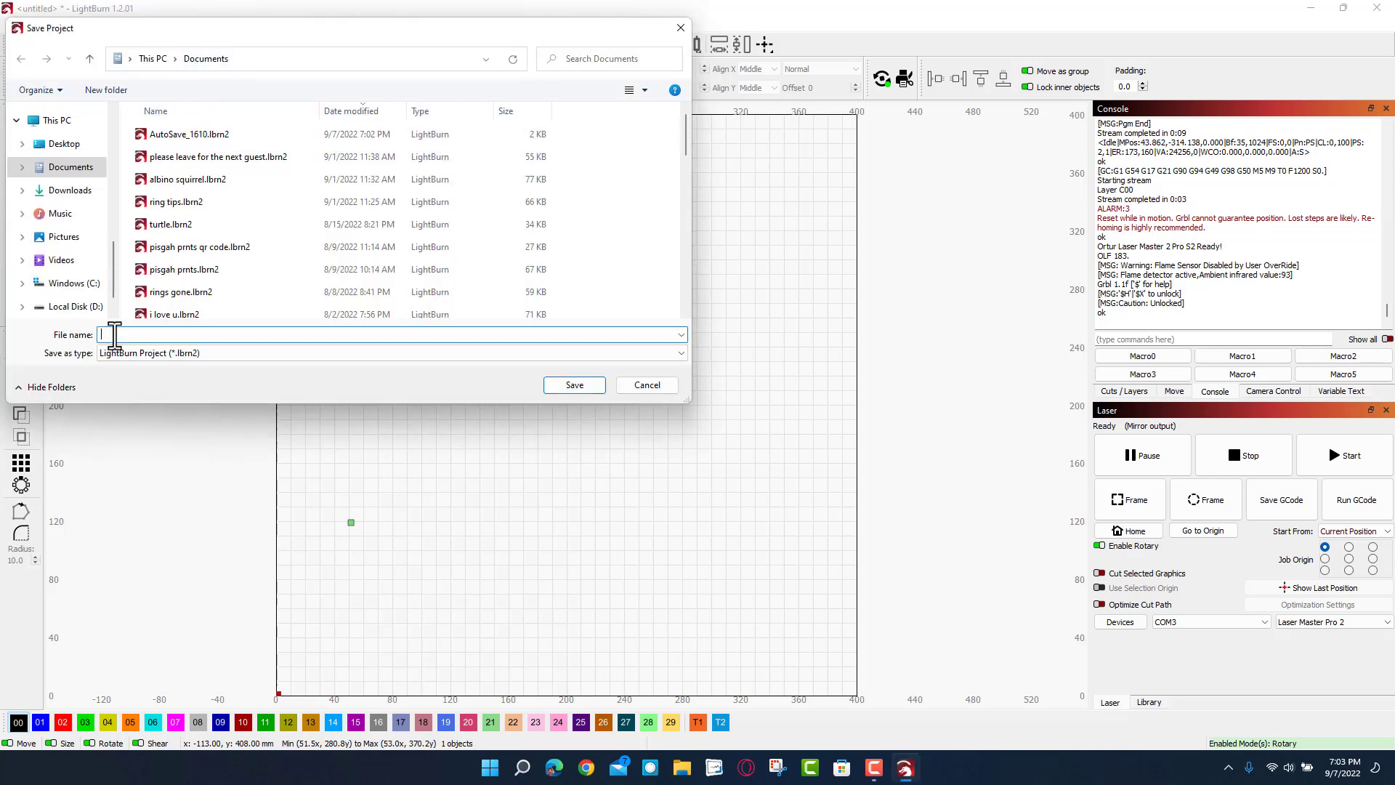
text(test rotary)
click(574, 385)
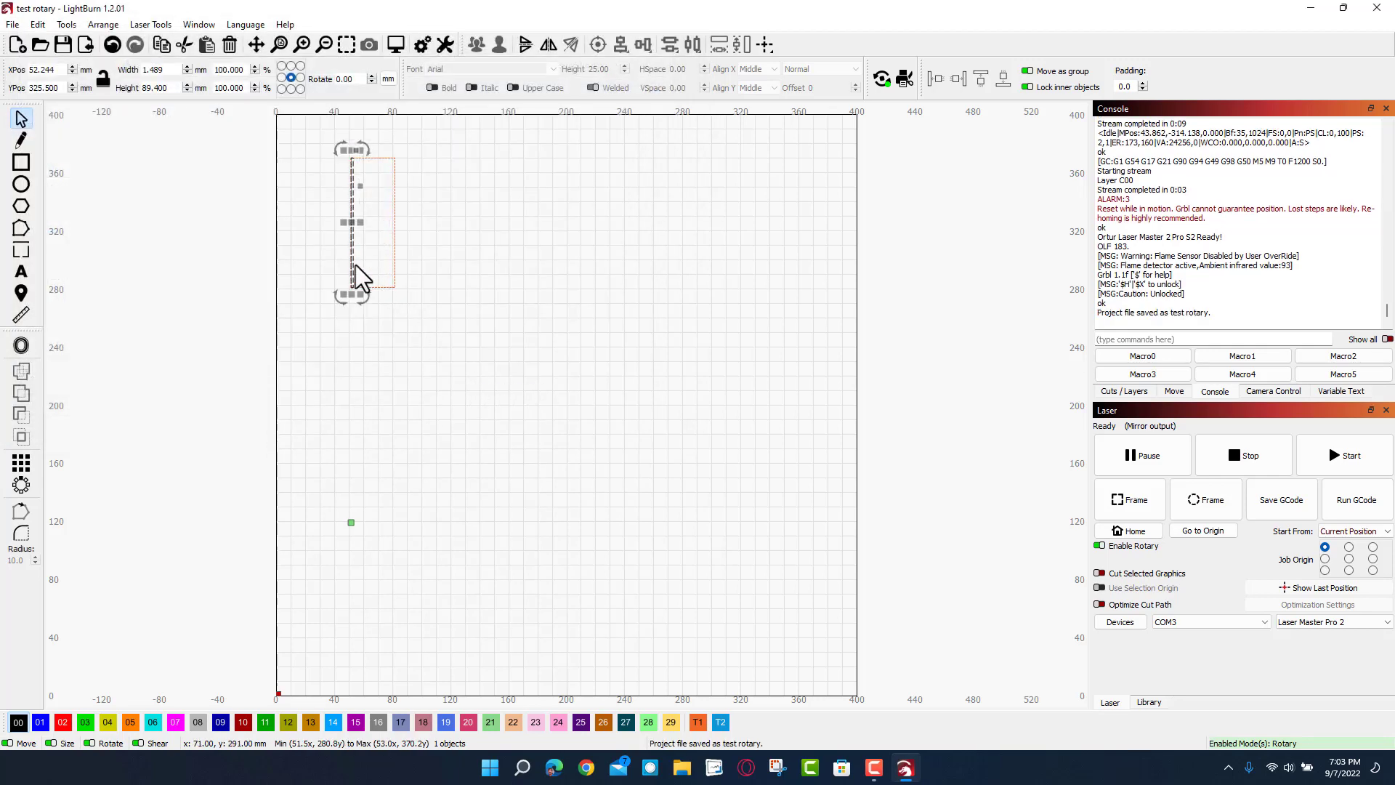
- Save a copy of the project as 'template rotary'
click(15, 25)
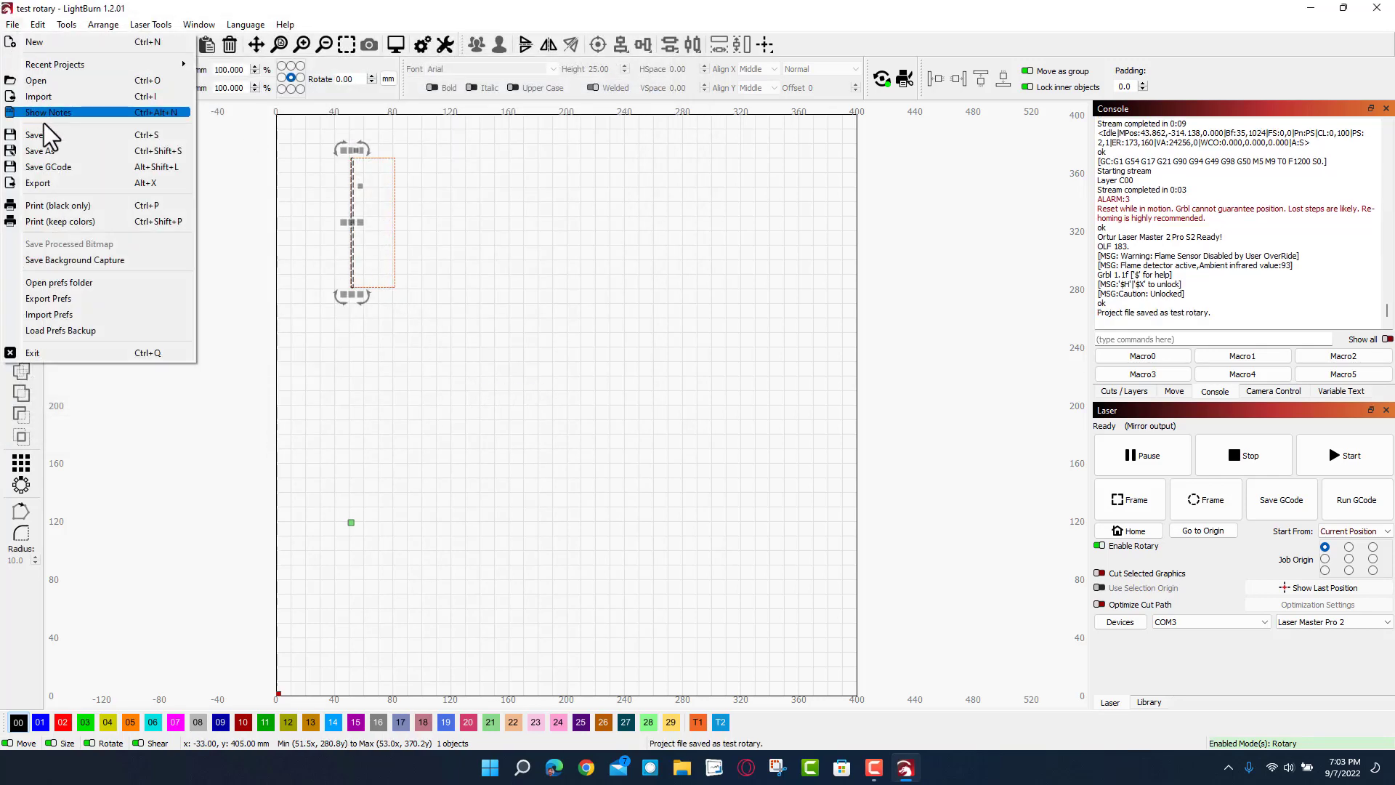
click(64, 155)
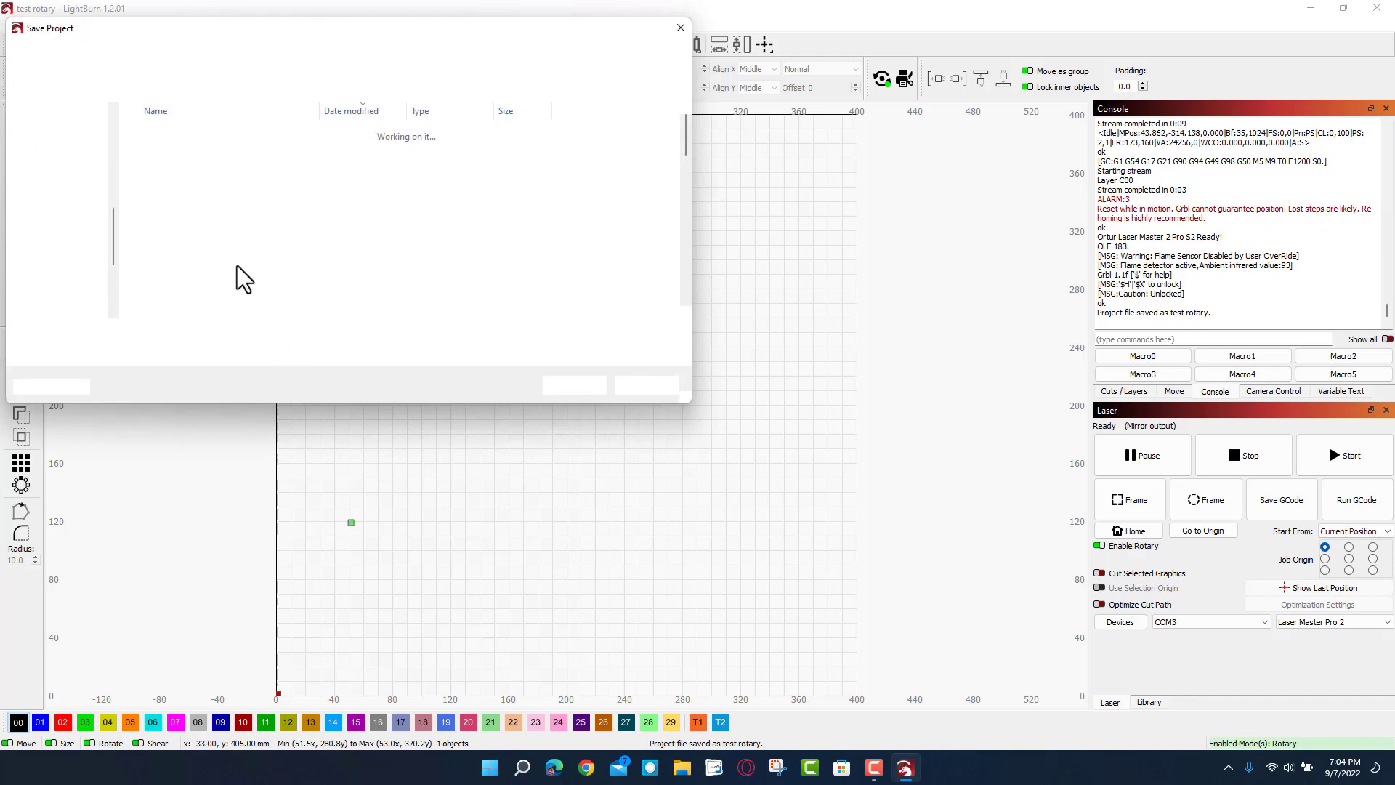
click(118, 335)
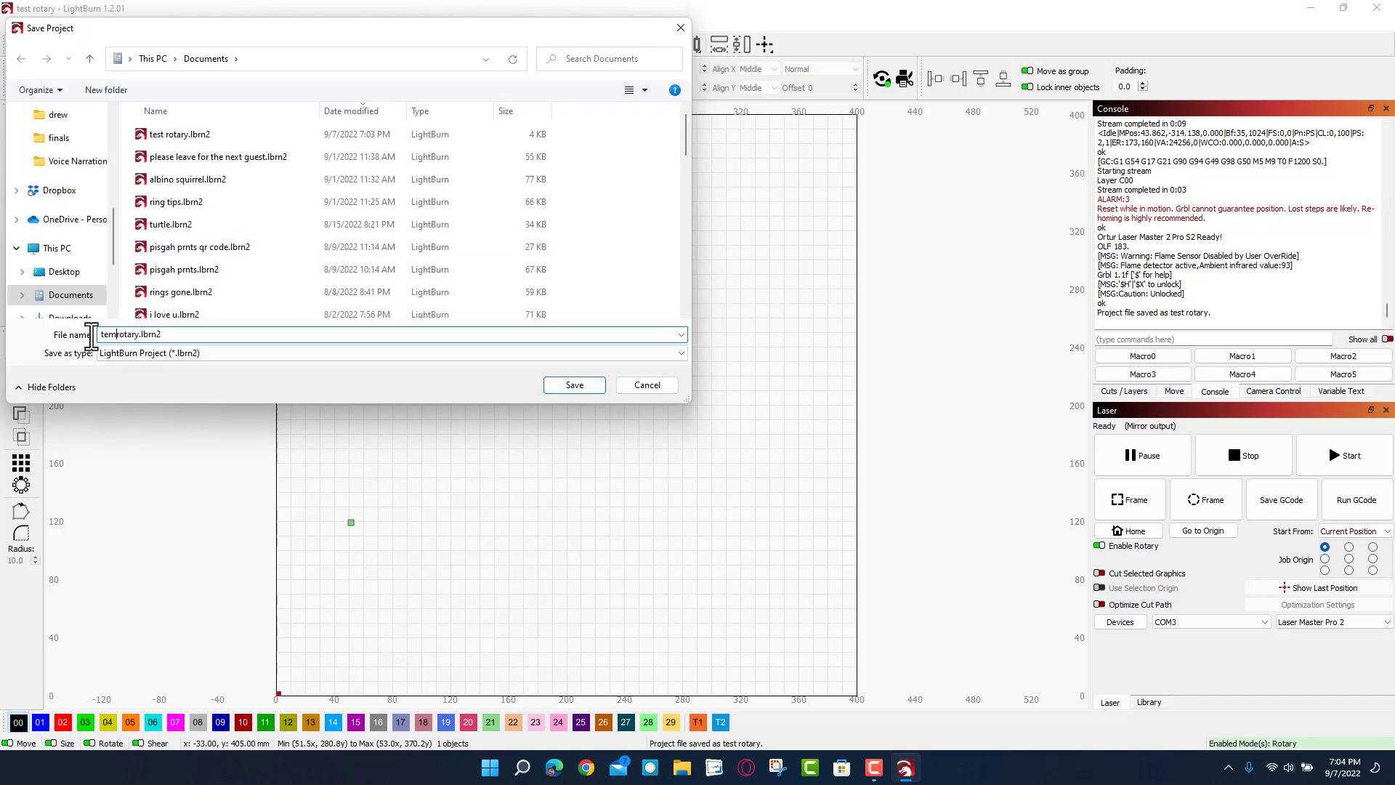
text(template)
click(574, 384)
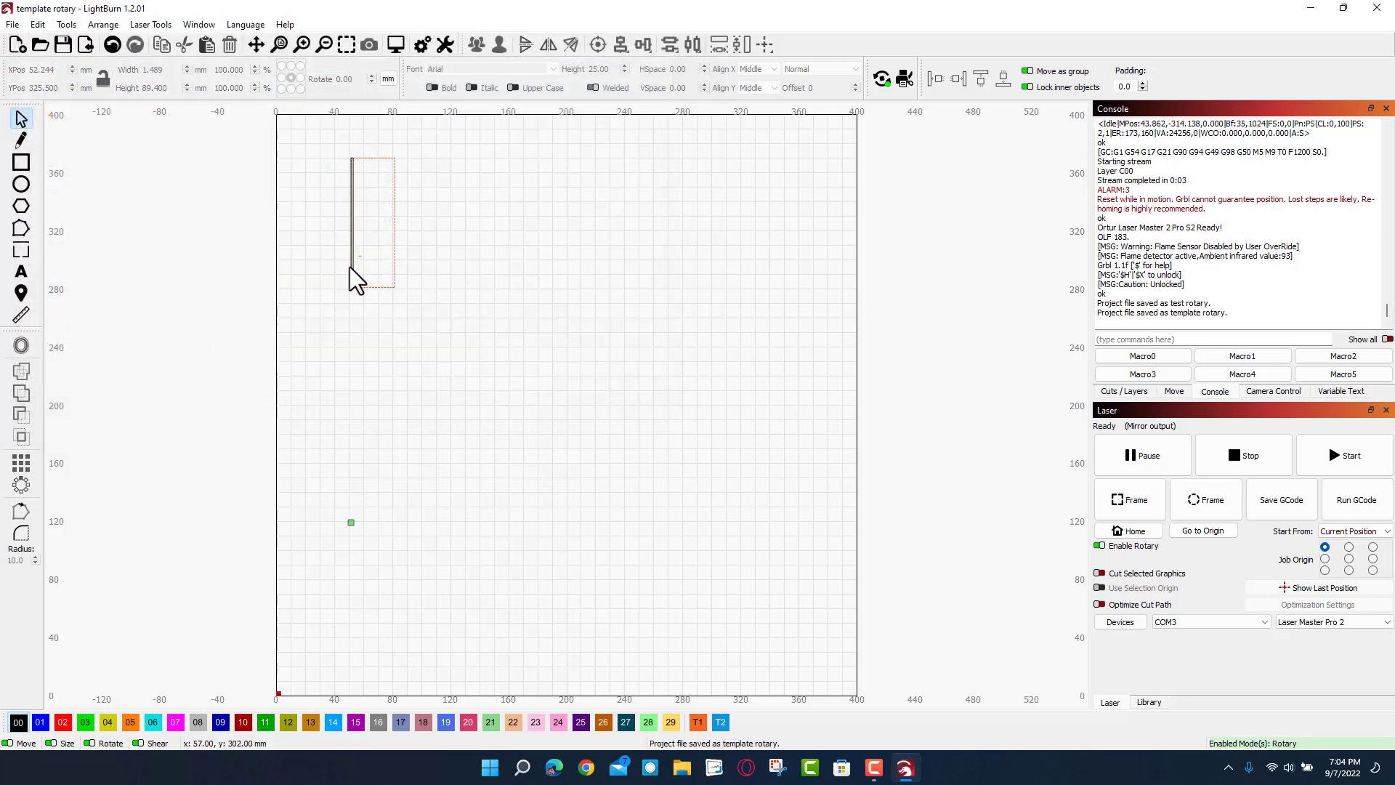
- Delete the vertical test line and resize the outline rectangle to 50 mm wide
click(352, 267)
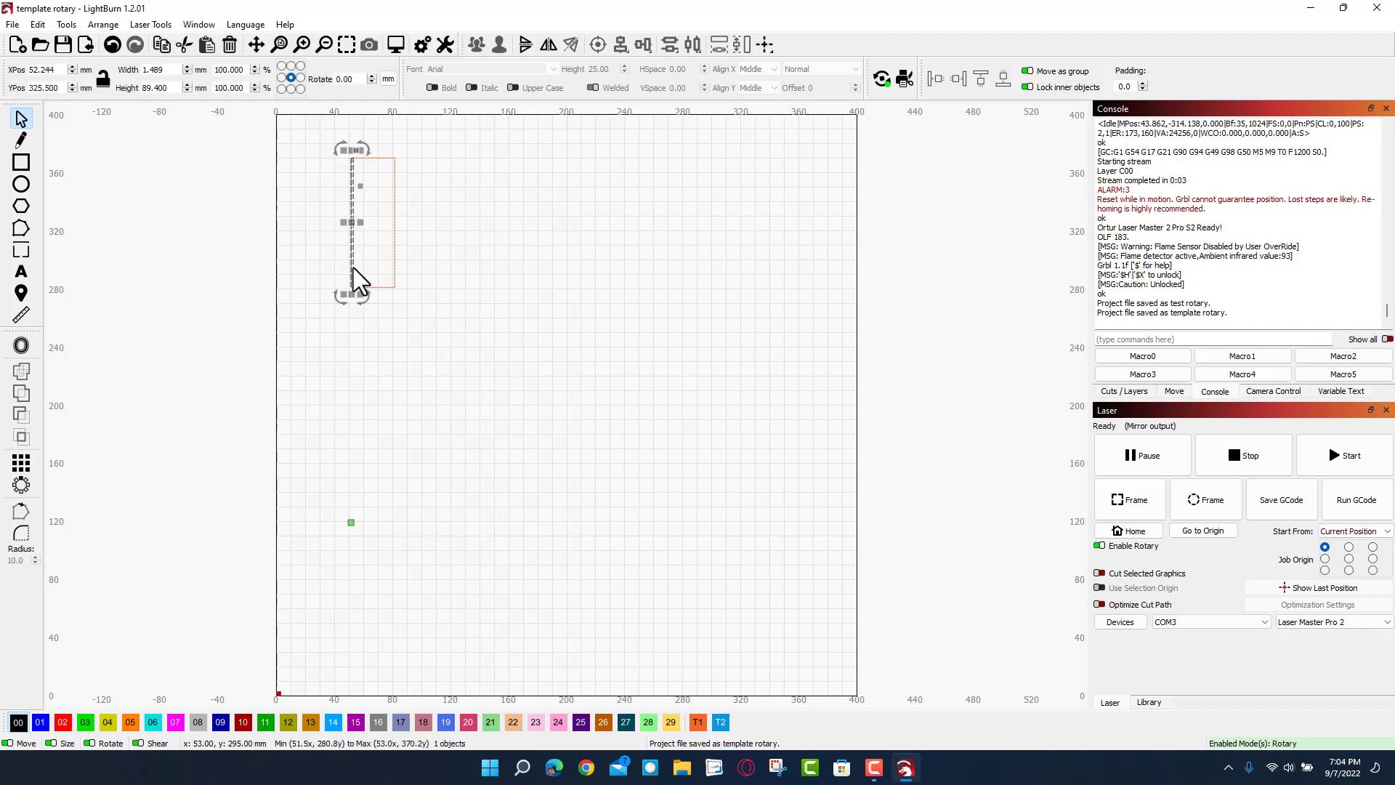
key(Delete)
click(395, 245)
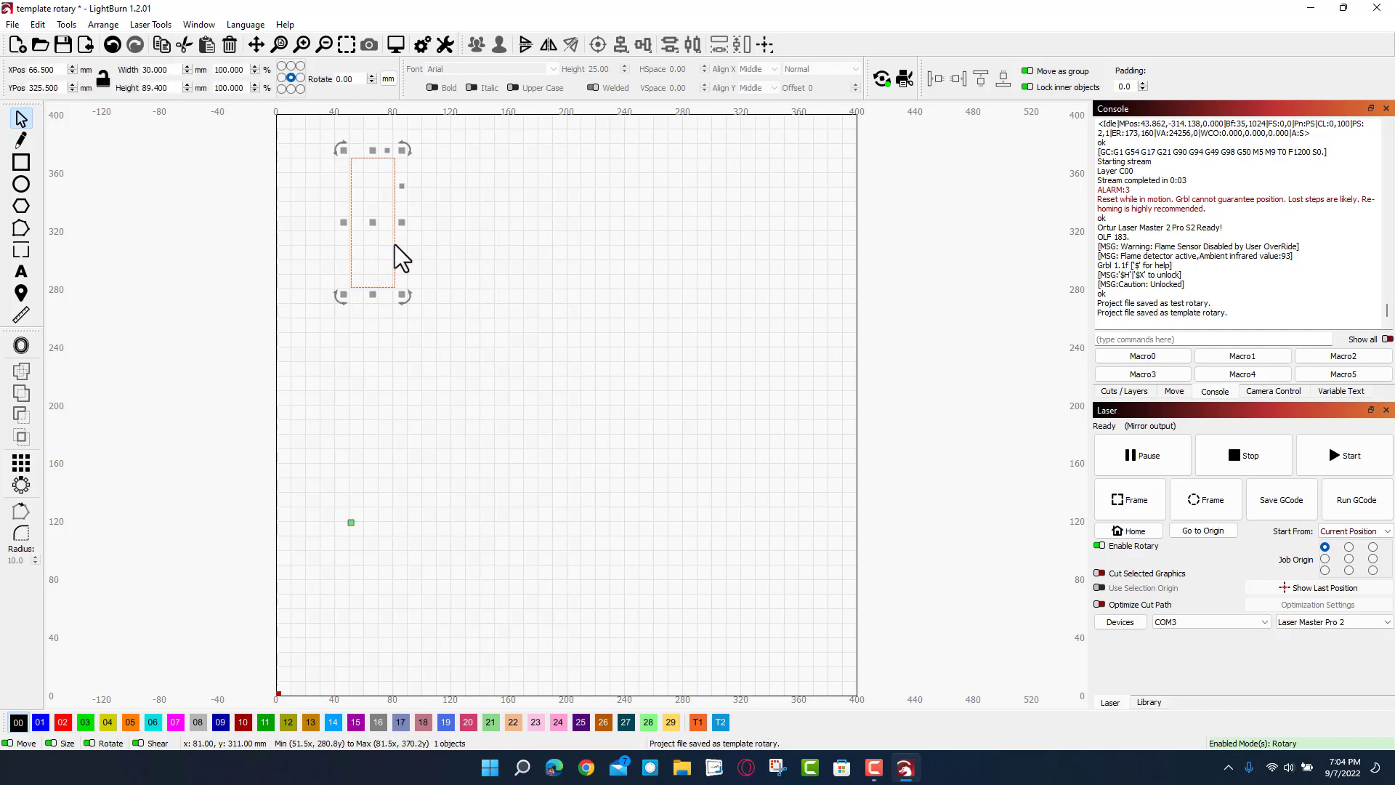
drag(400, 224, 465, 223)
click(138, 69)
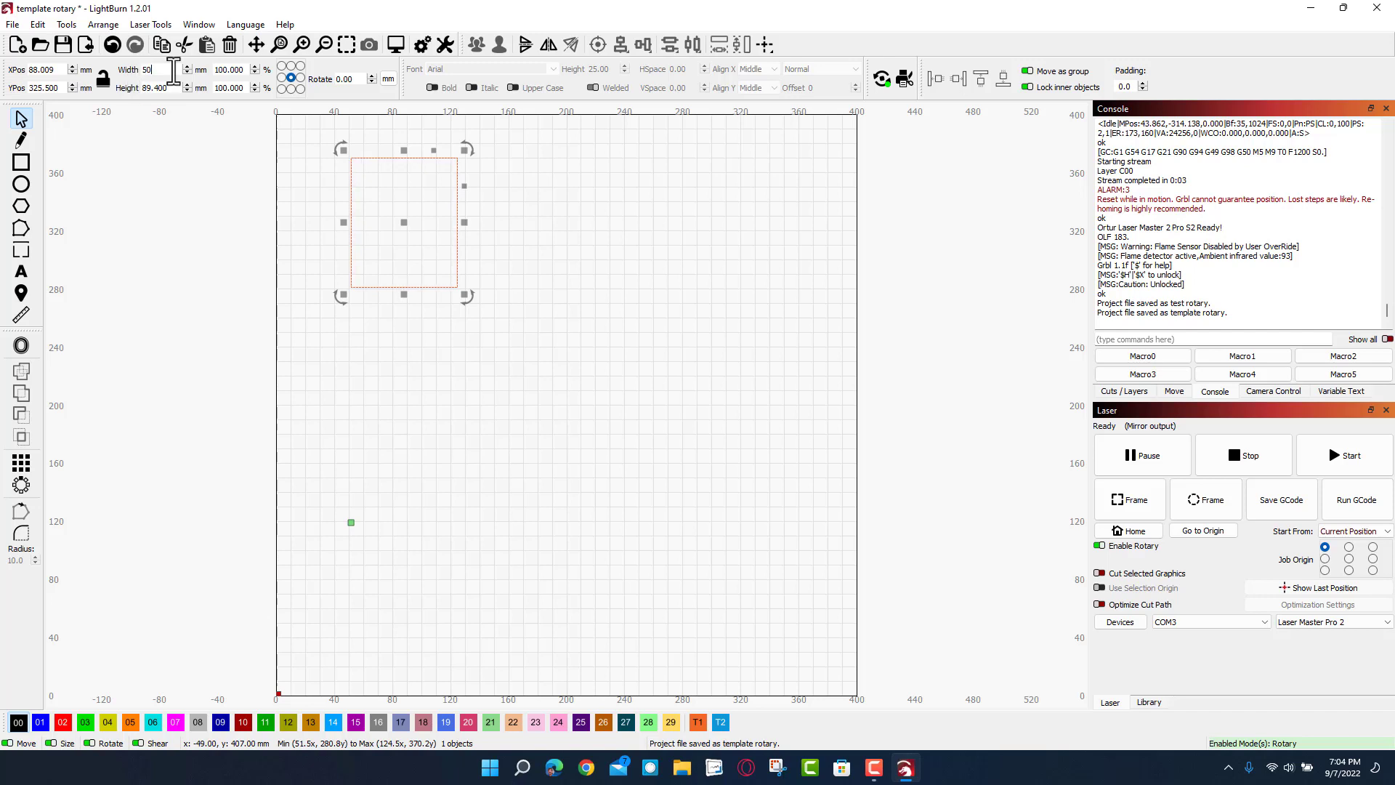
text(50)
key(Return)
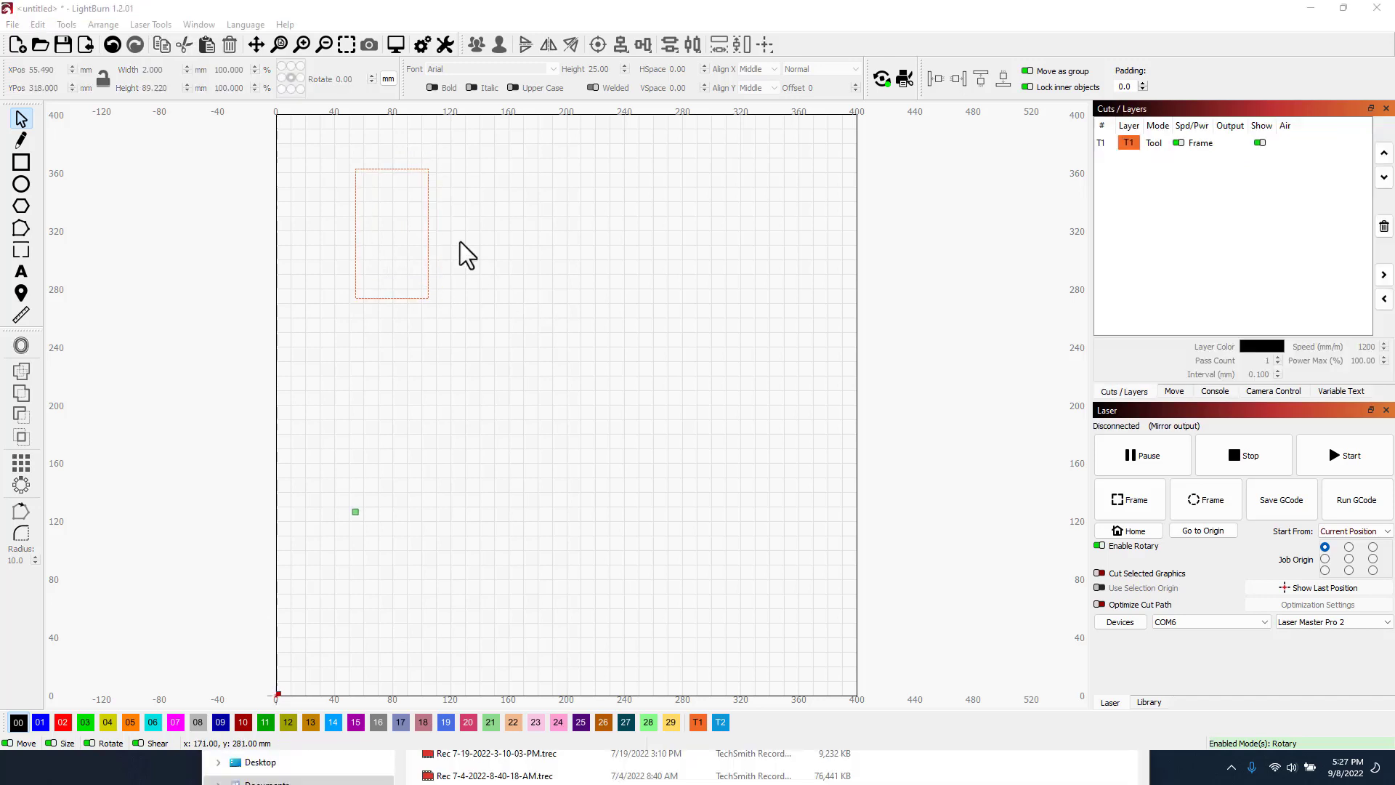
click(12, 28)
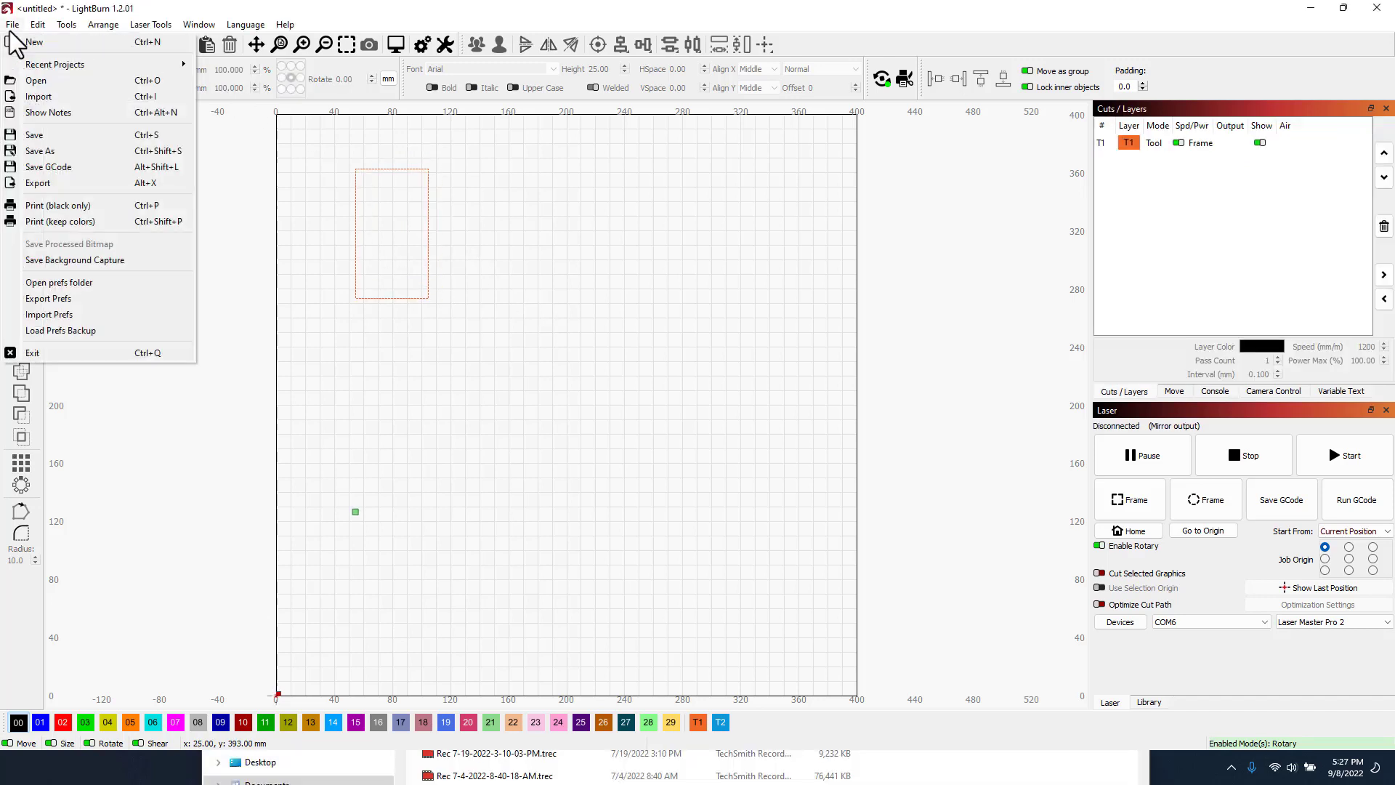
- Import the 'Let's Get Crackin!' mustache image and rotate it 90° to vertical
click(38, 96)
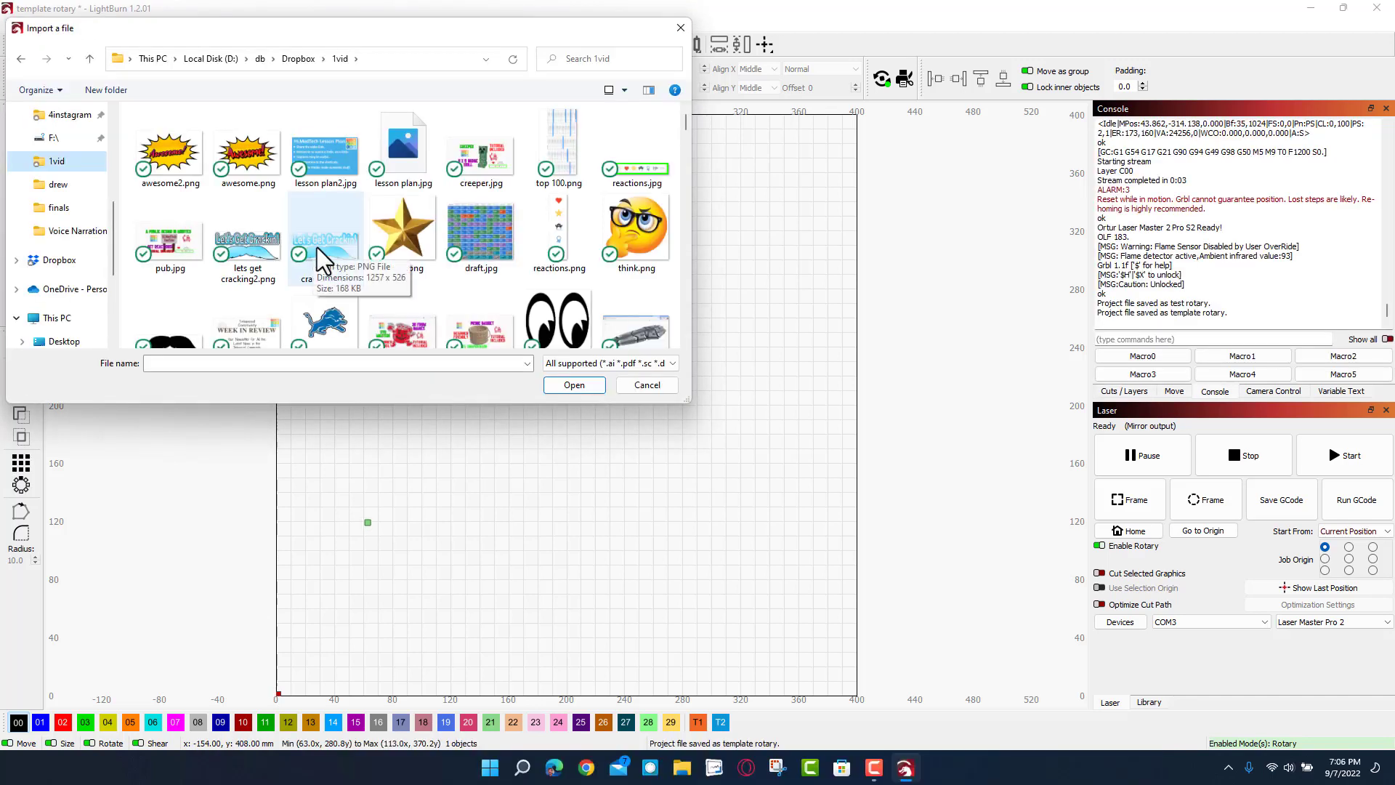
double_click(317, 247)
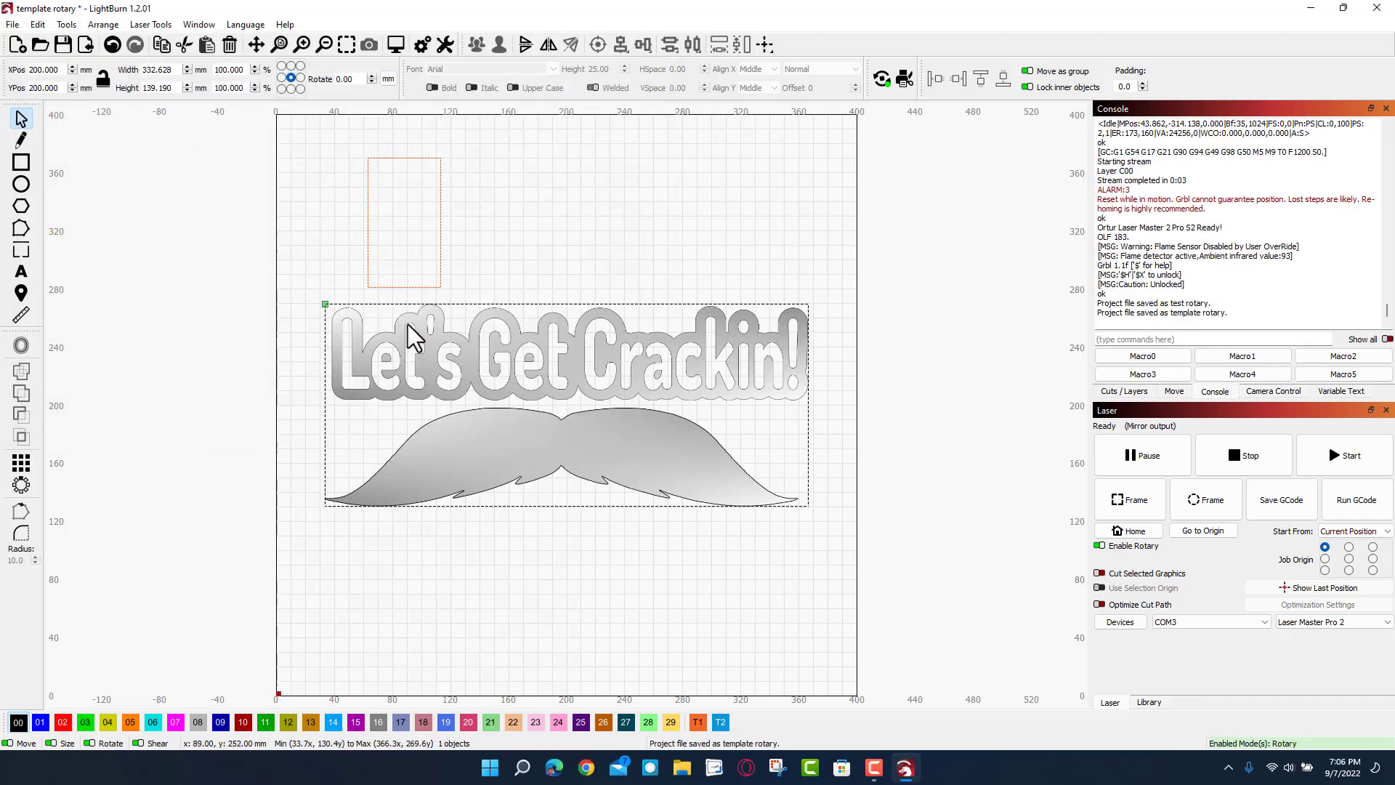
drag(408, 324, 452, 208)
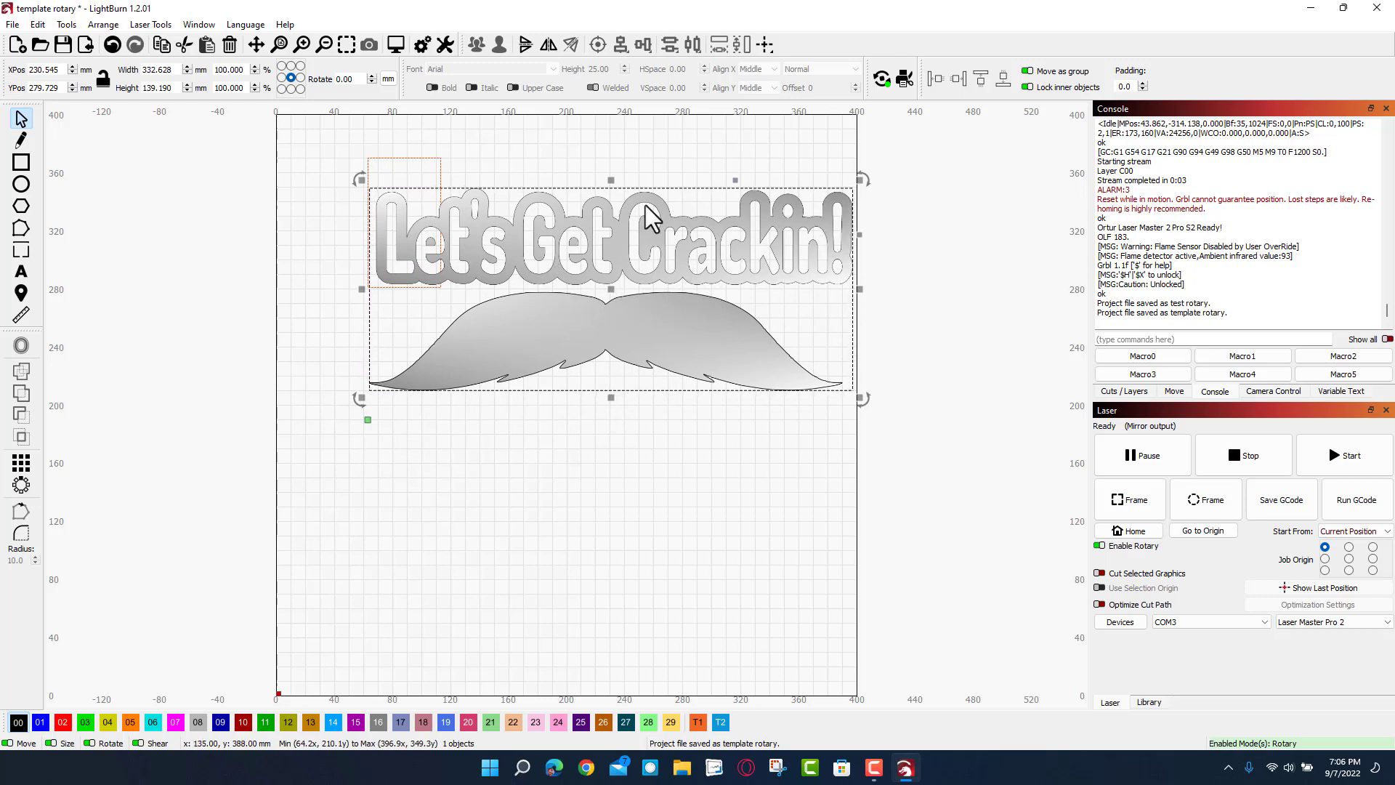
drag(358, 79, 324, 82)
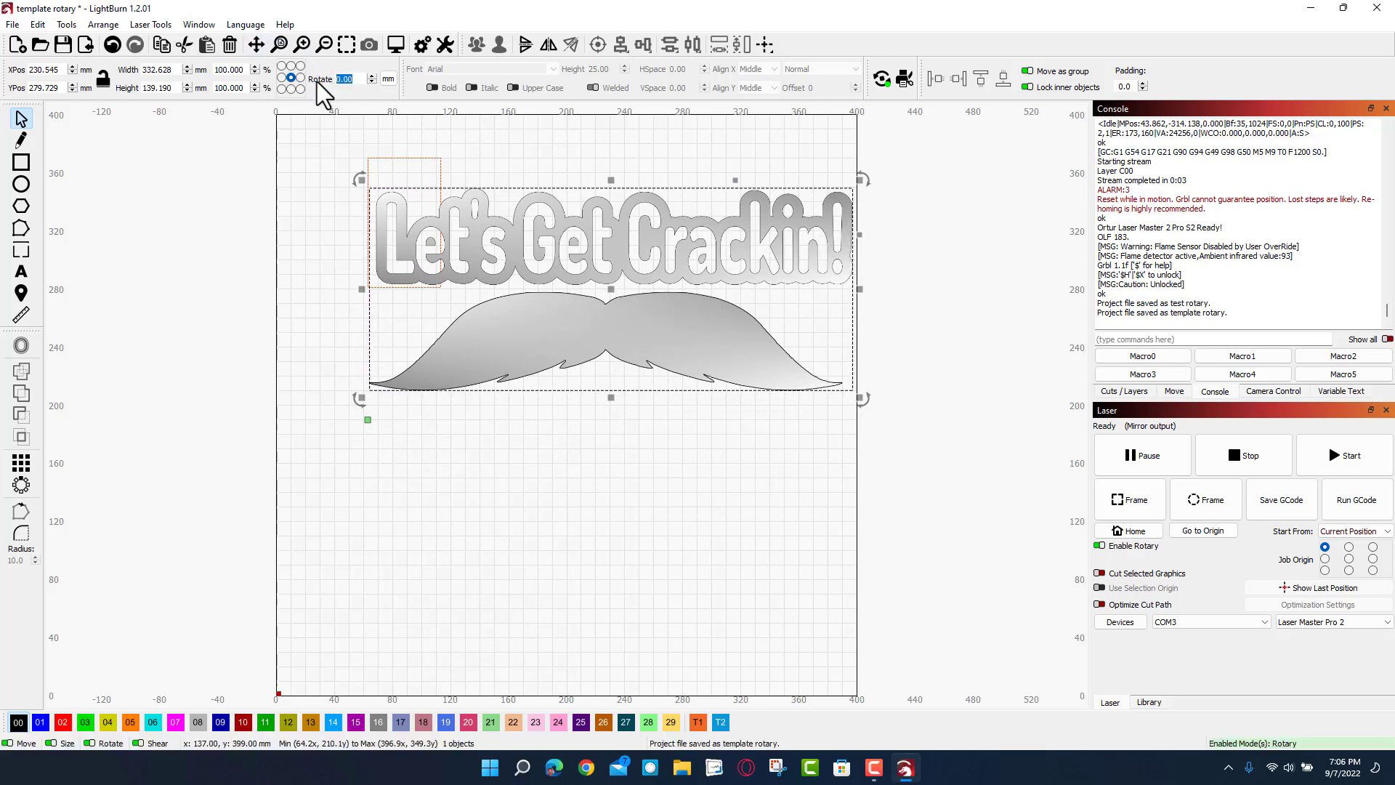
text(90)
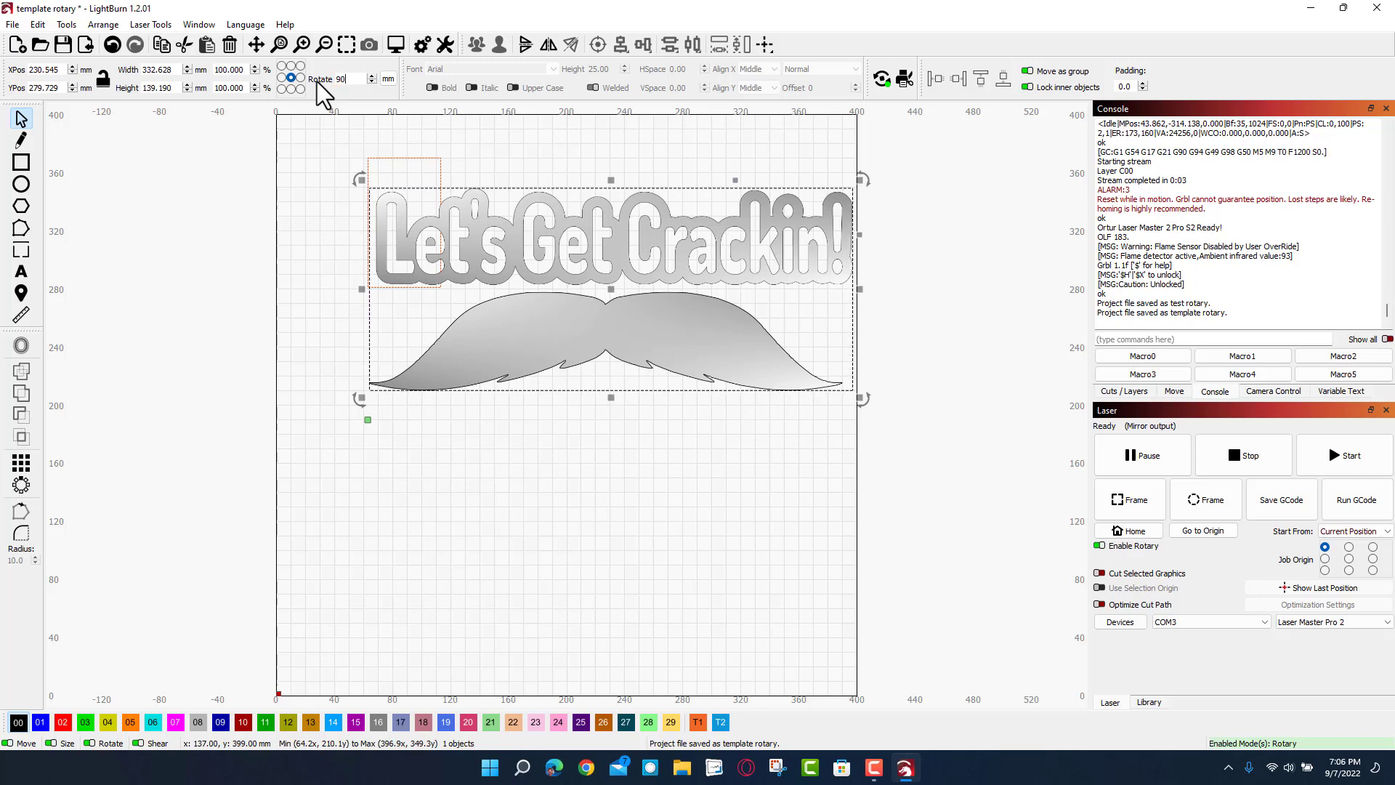
key(Return)
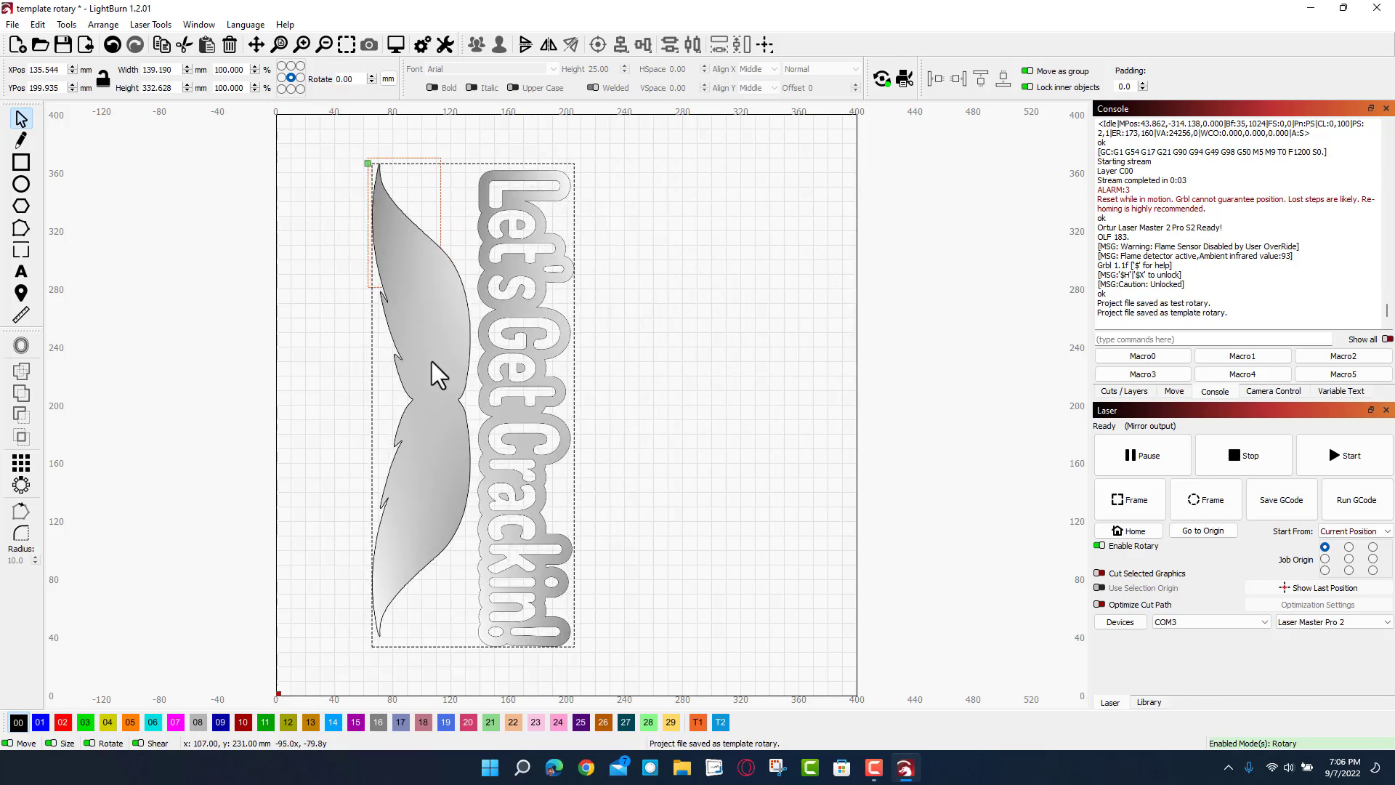
- Shrink the mustache design to about 22 × 53 mm and place it at the rectangle's top
drag(432, 361, 432, 360)
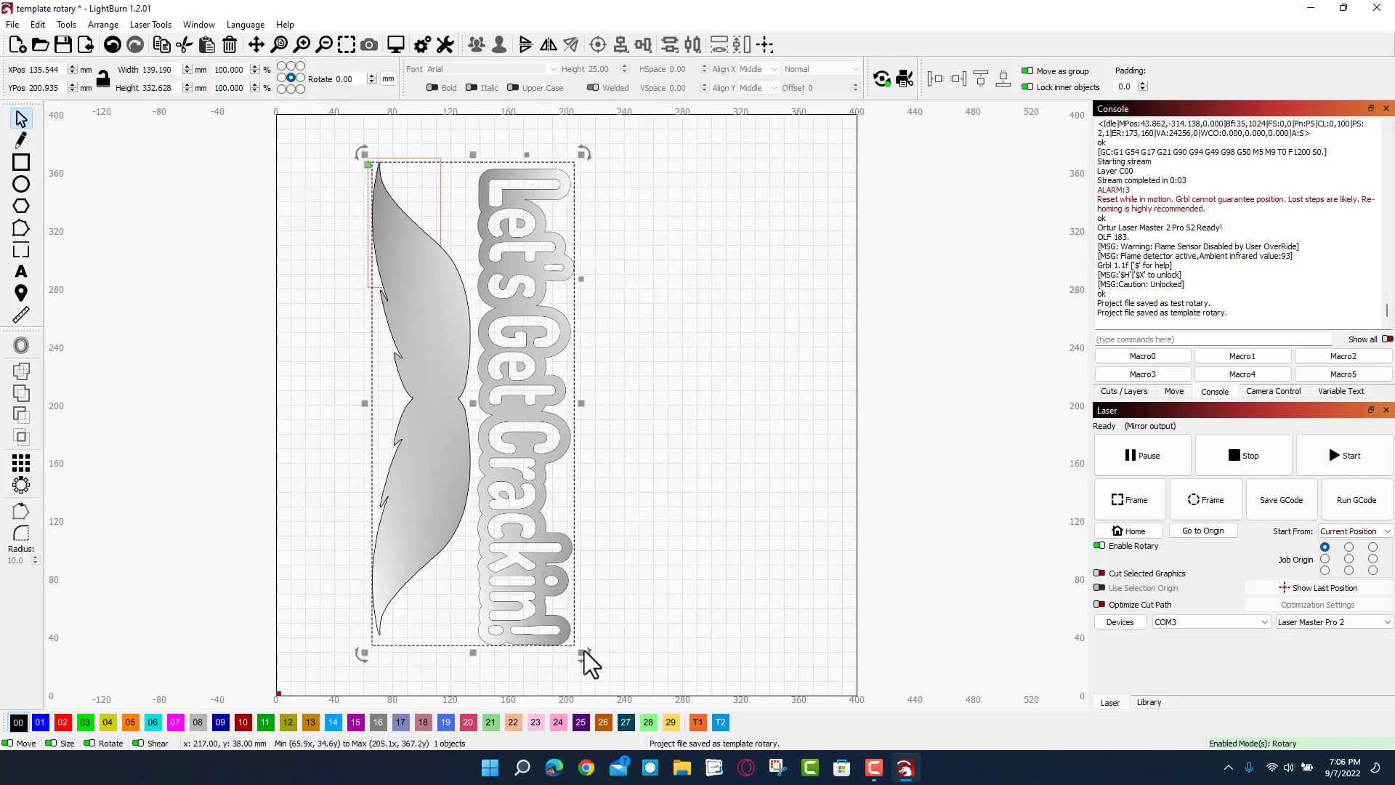
drag(583, 651, 418, 212)
scroll(417, 212, up, 3)
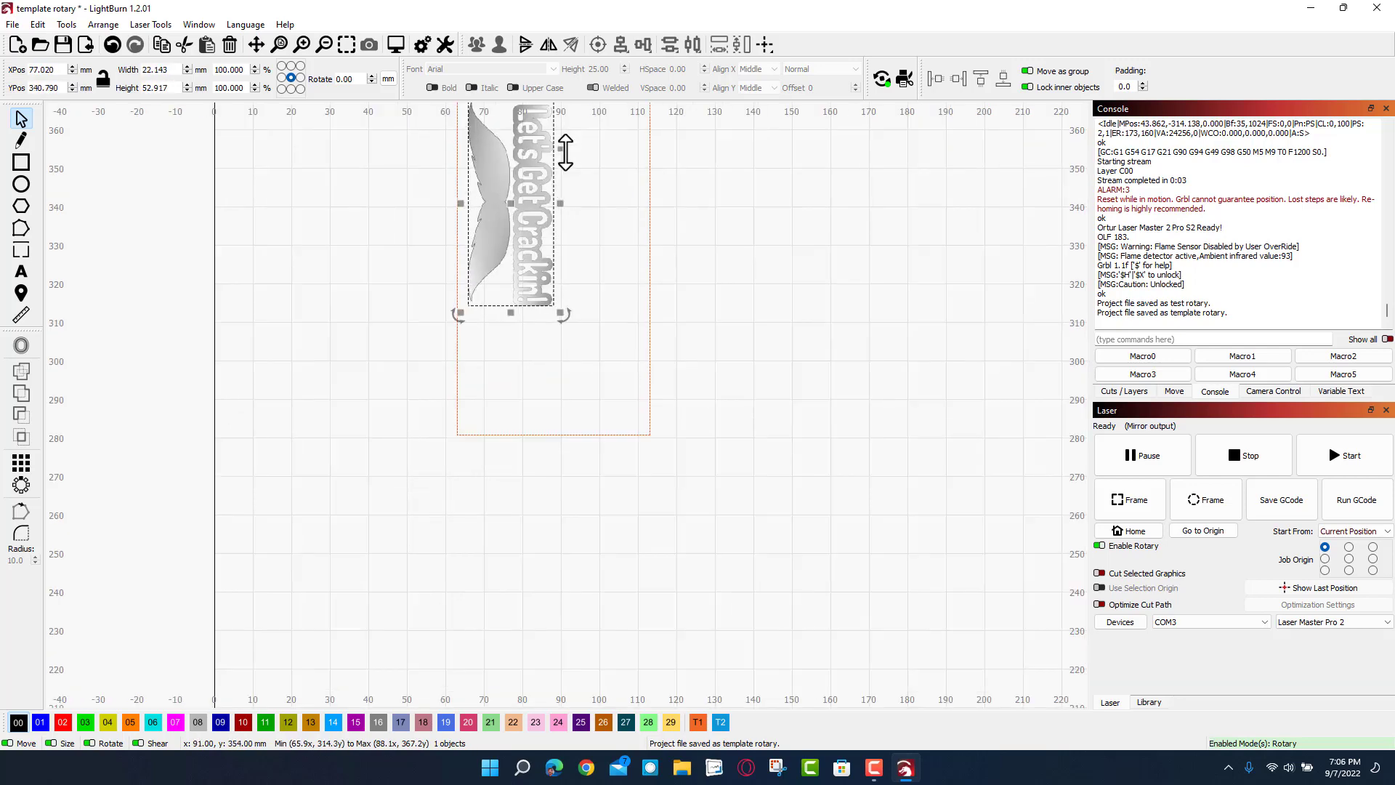
scroll(565, 152, up, 1)
mouse_move(511, 204)
mouse_down()
mouse_move(564, 204)
mouse_move(506, 217)
mouse_up()
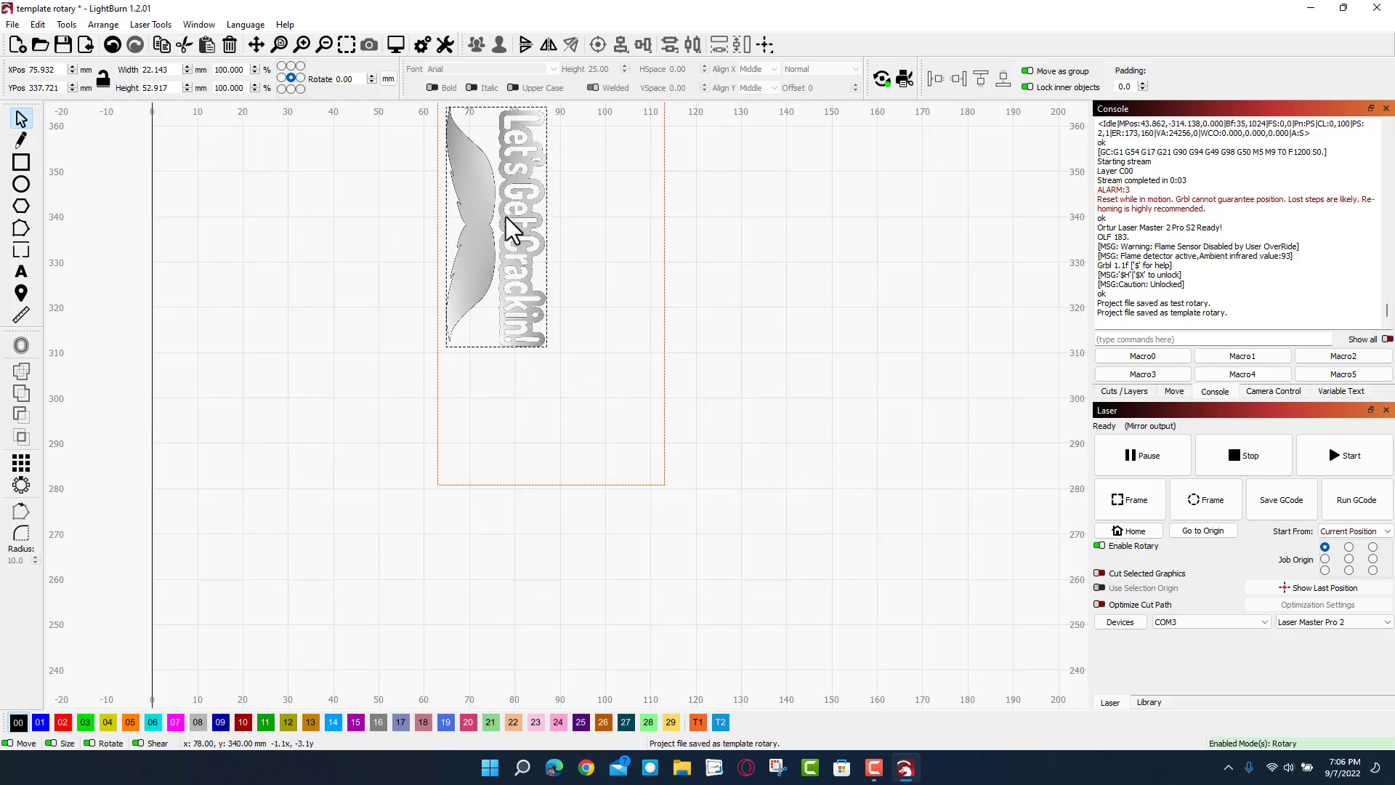
- Set the mustache image layer's maximum power to 90% at 2000 mm/min speed
click(1123, 391)
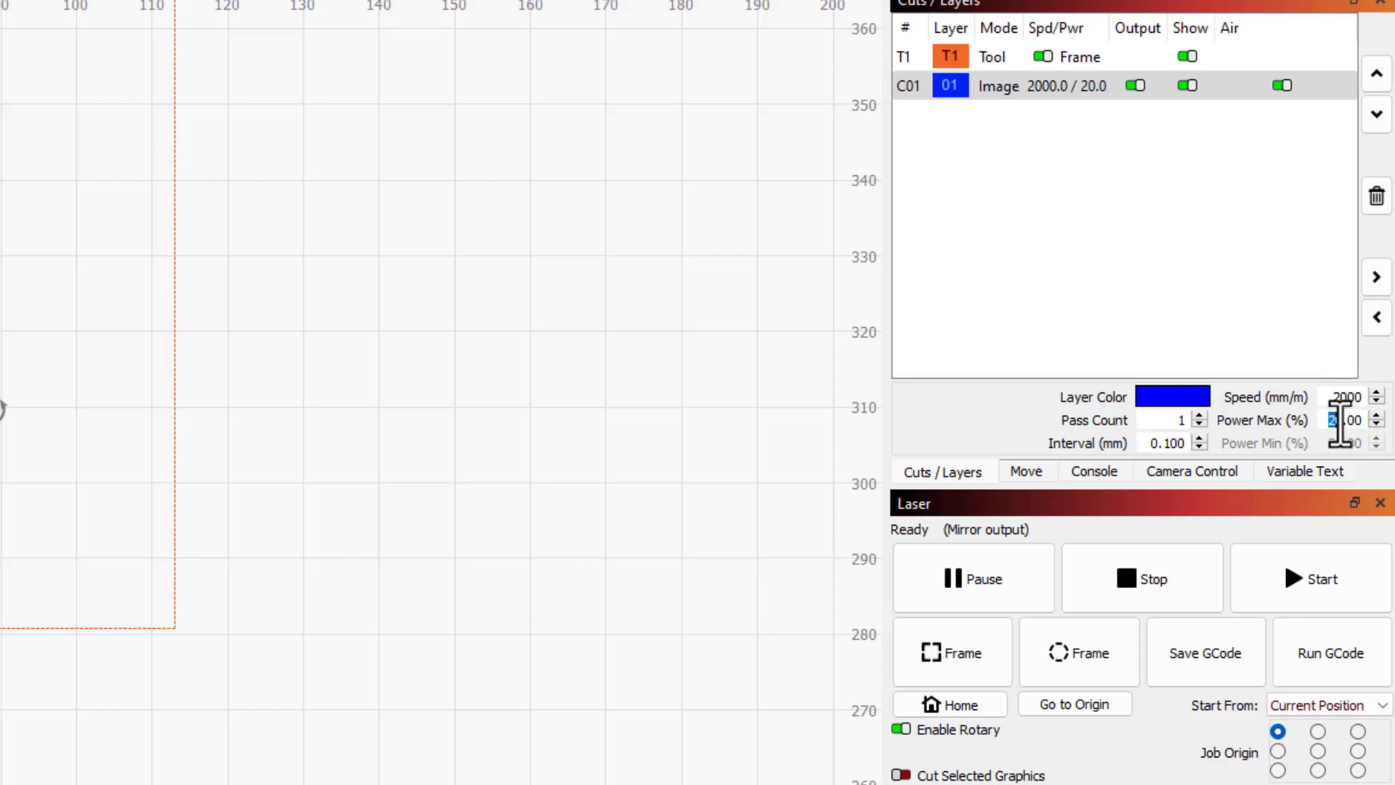
text(90)
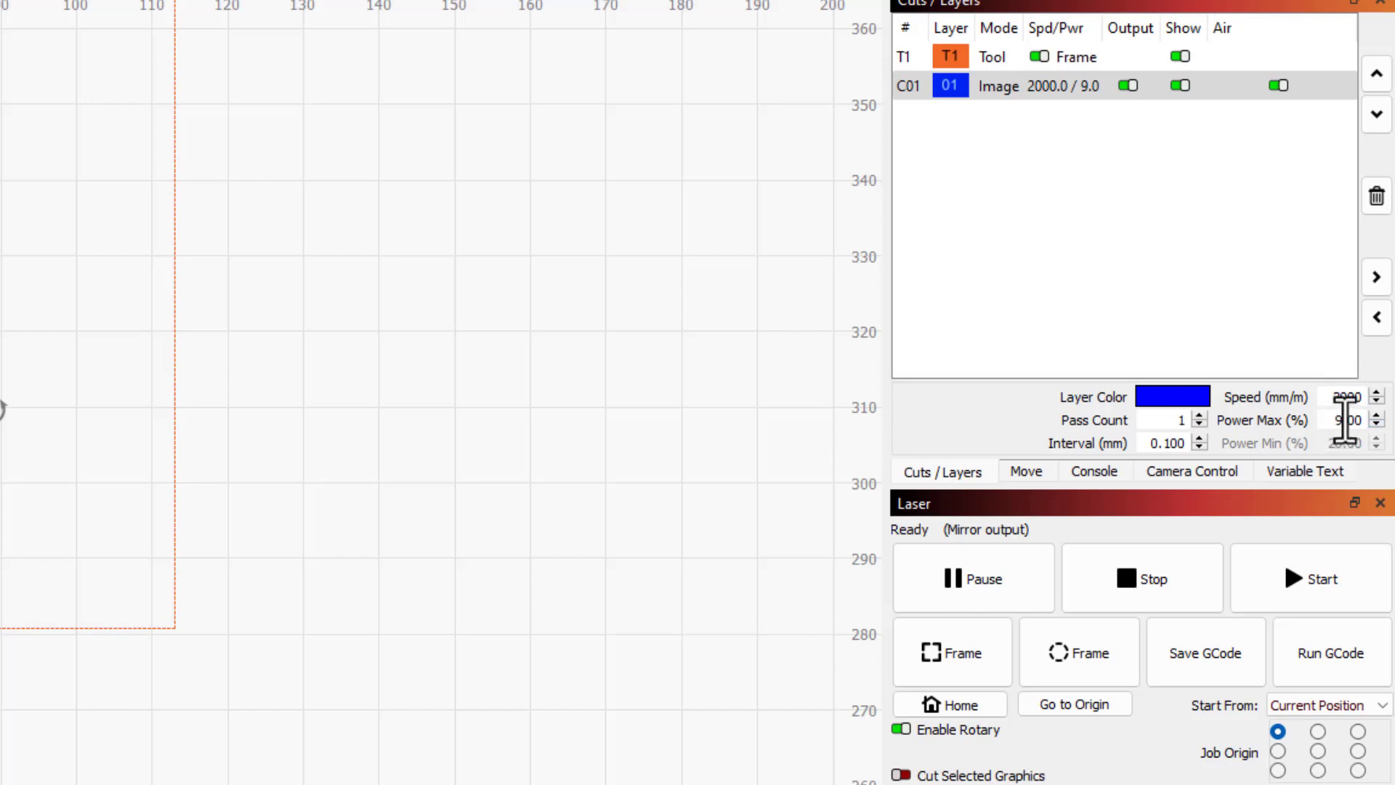